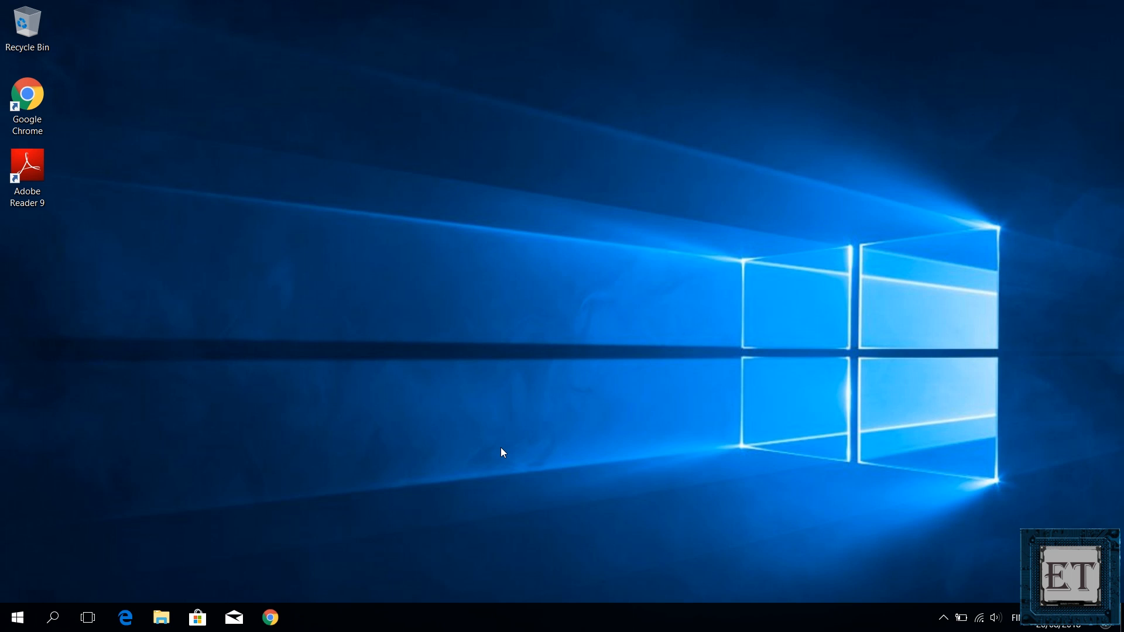
Step: Launch NVIDIA Control Panel from the desktop right-click menu
right_click(373, 332)
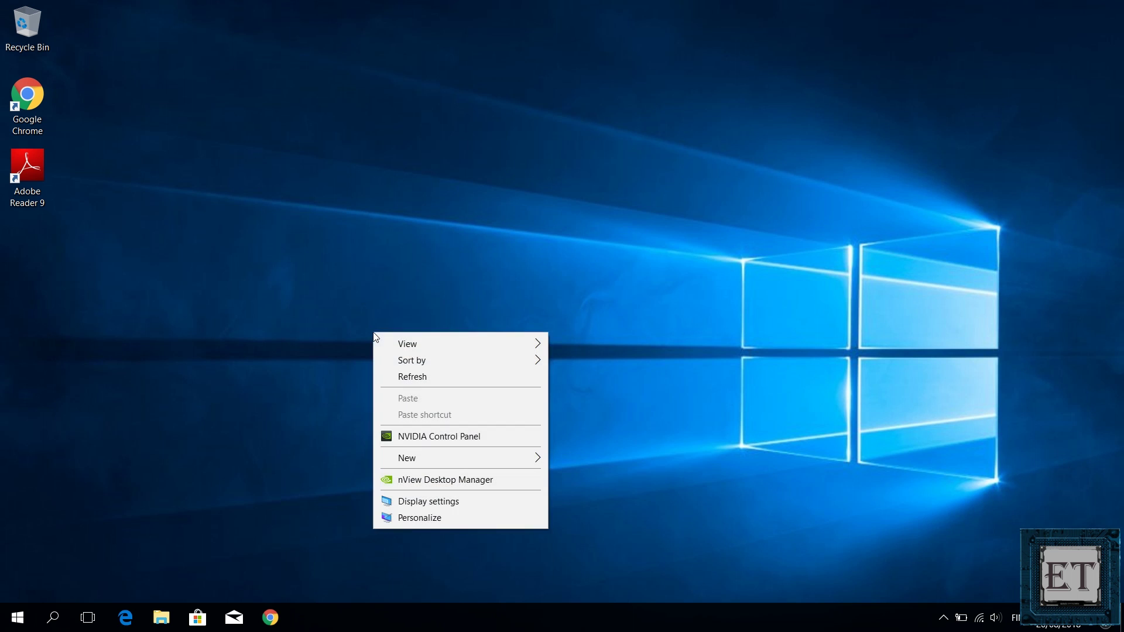
click(415, 438)
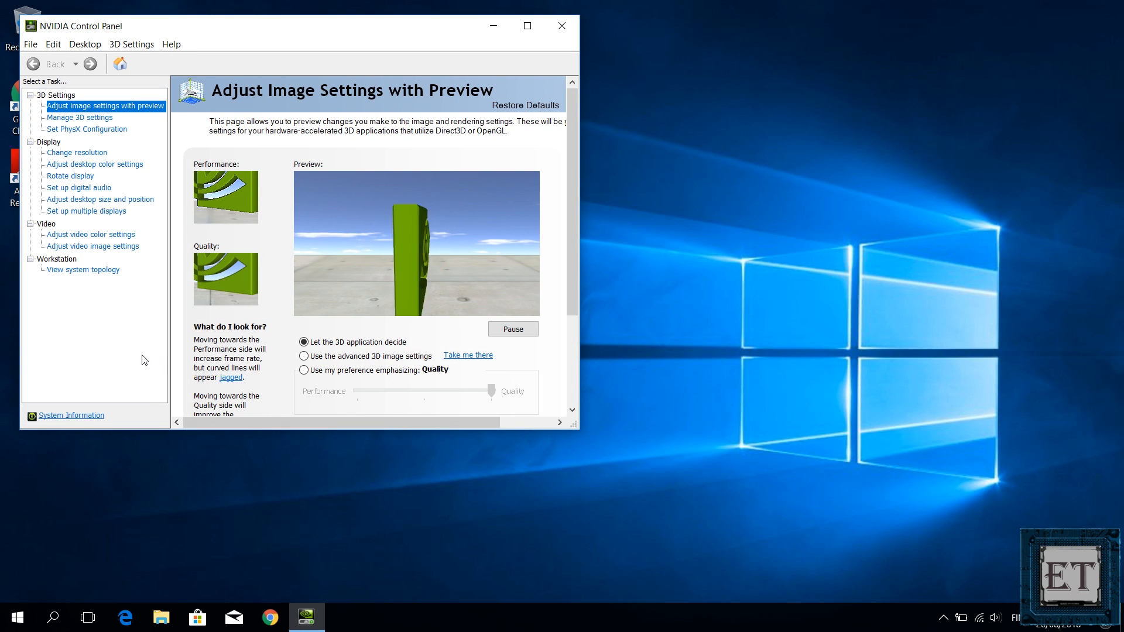
Step: Search Chrome for 'nvidia control panel settings optimization' and open the TechPorn 3D settings guide
click(270, 618)
text(nvi)
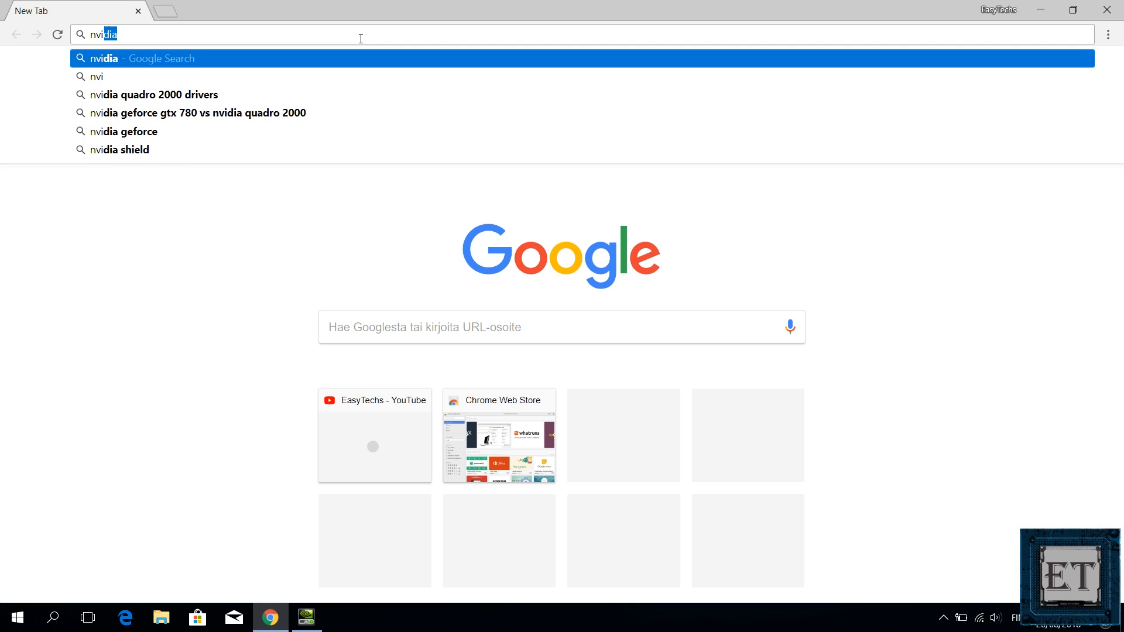
text(dia control )
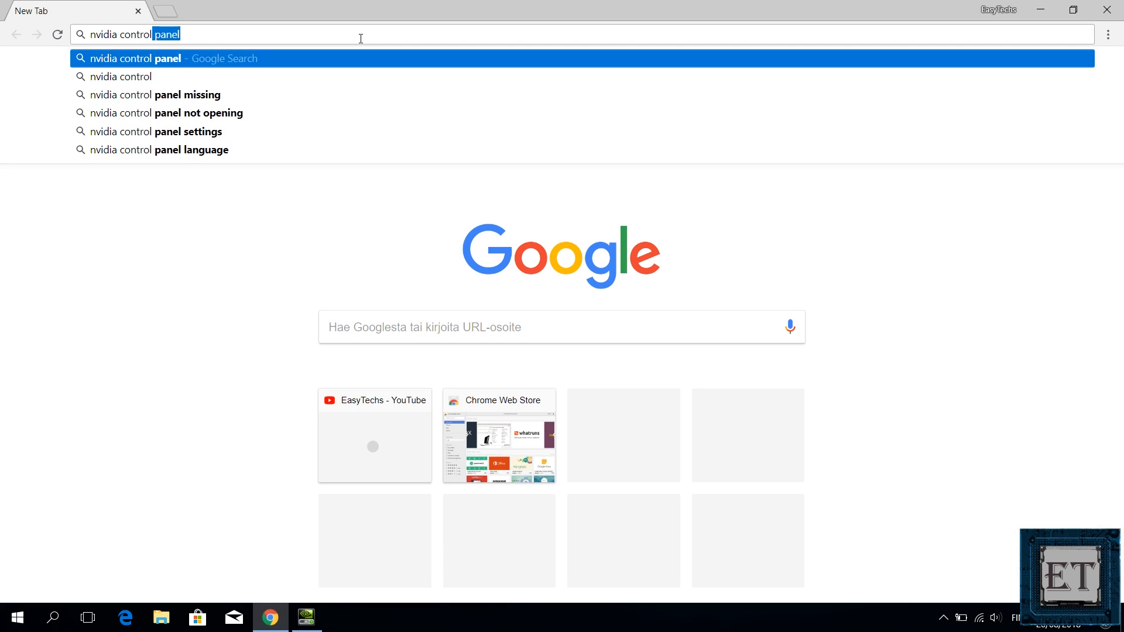
text(panel set)
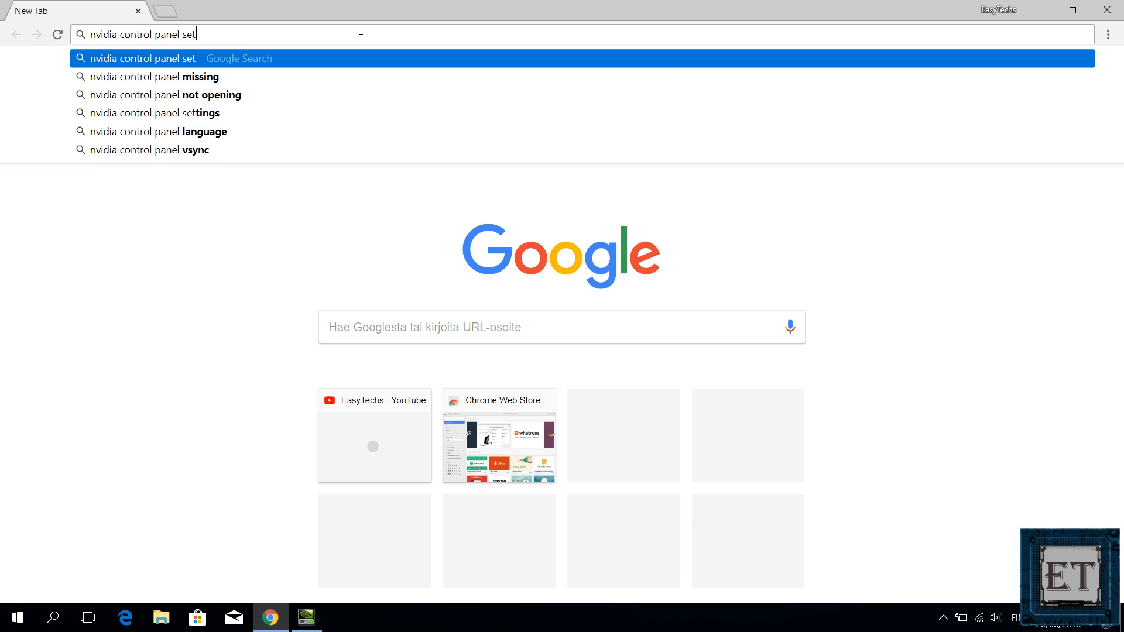
text(tings optimiza)
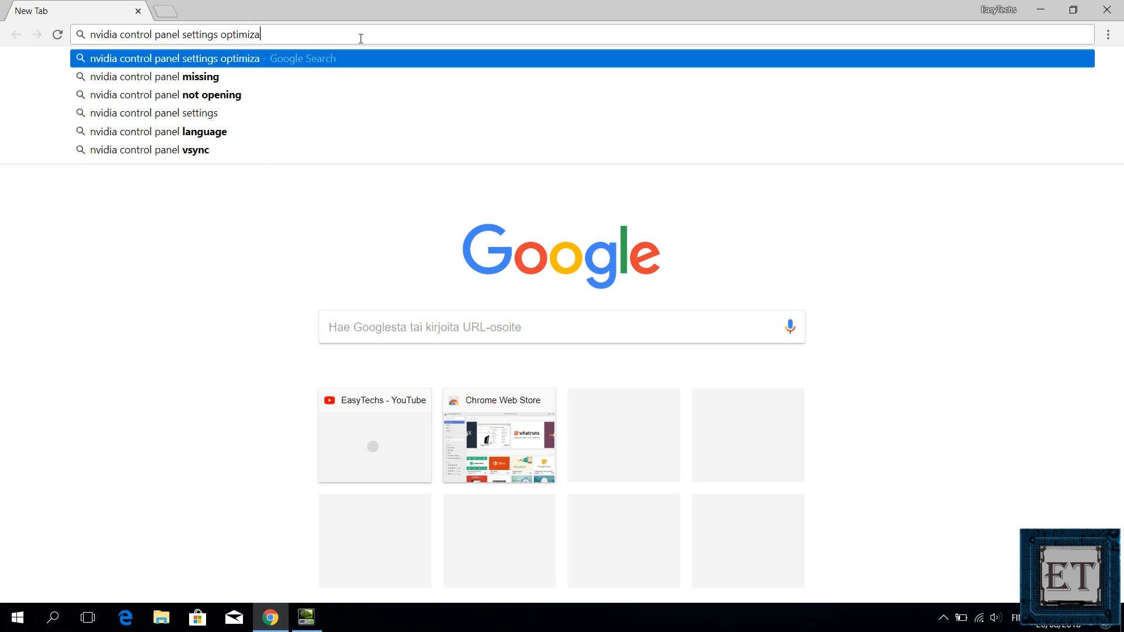
text(tion)
key(Return)
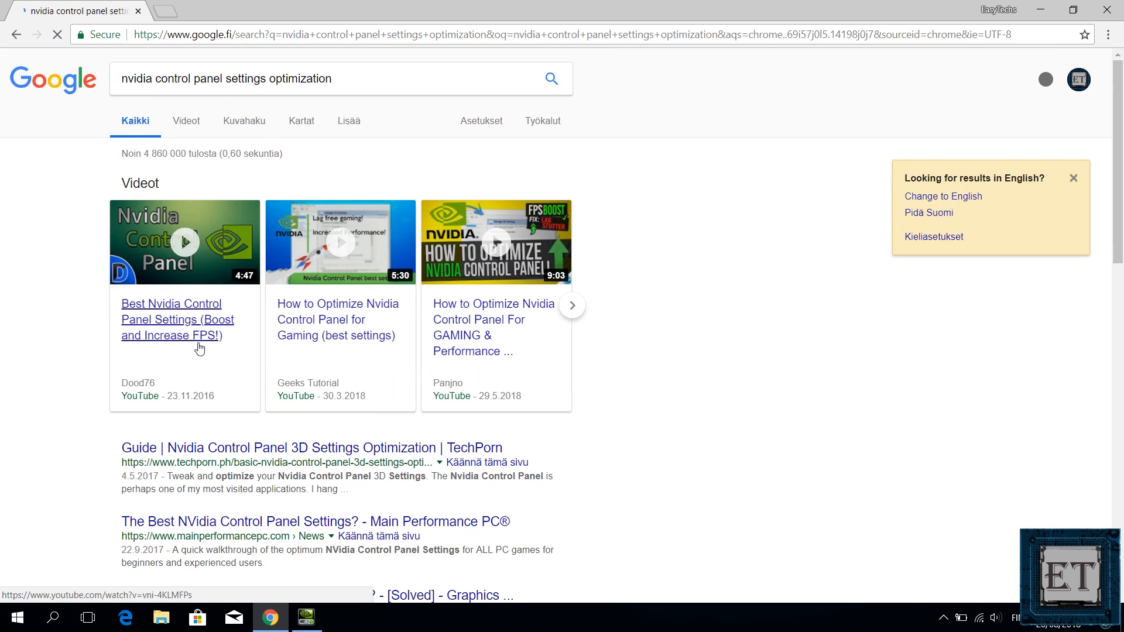
click(228, 448)
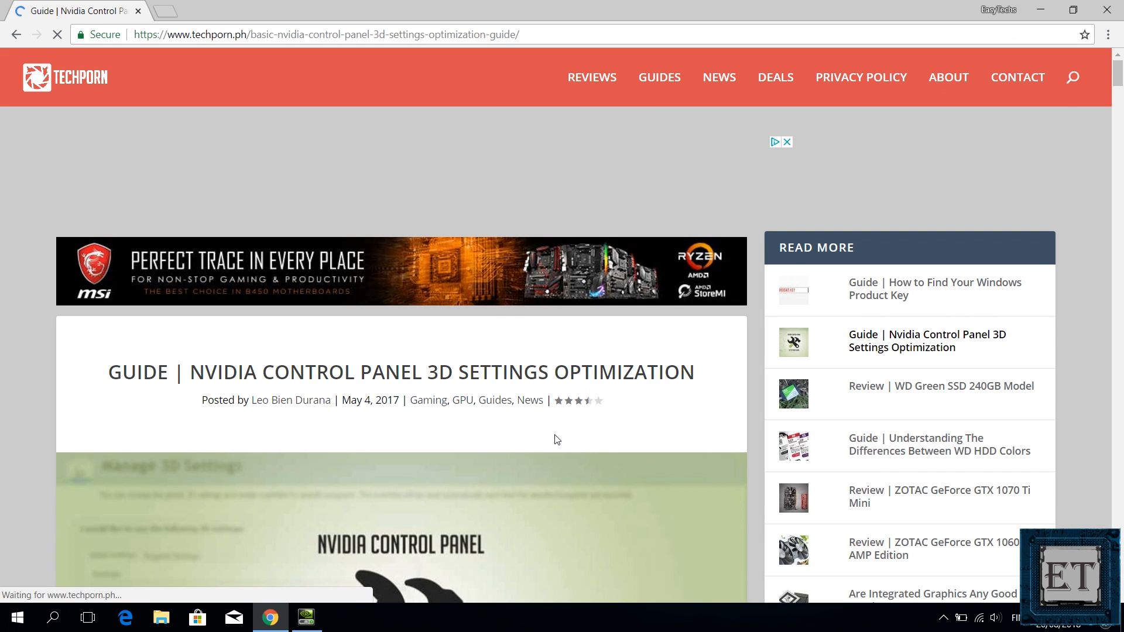
scroll(1077, 201, down, 1)
scroll(1078, 200, down, 5)
scroll(1078, 200, down, 3)
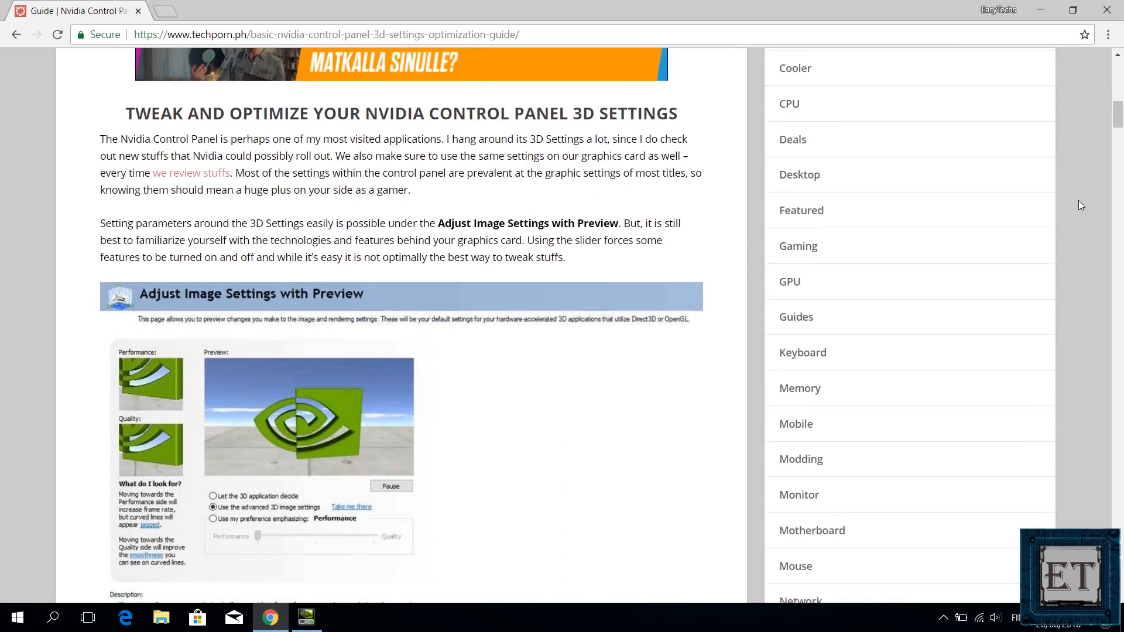
scroll(1078, 200, down, 2)
click(305, 618)
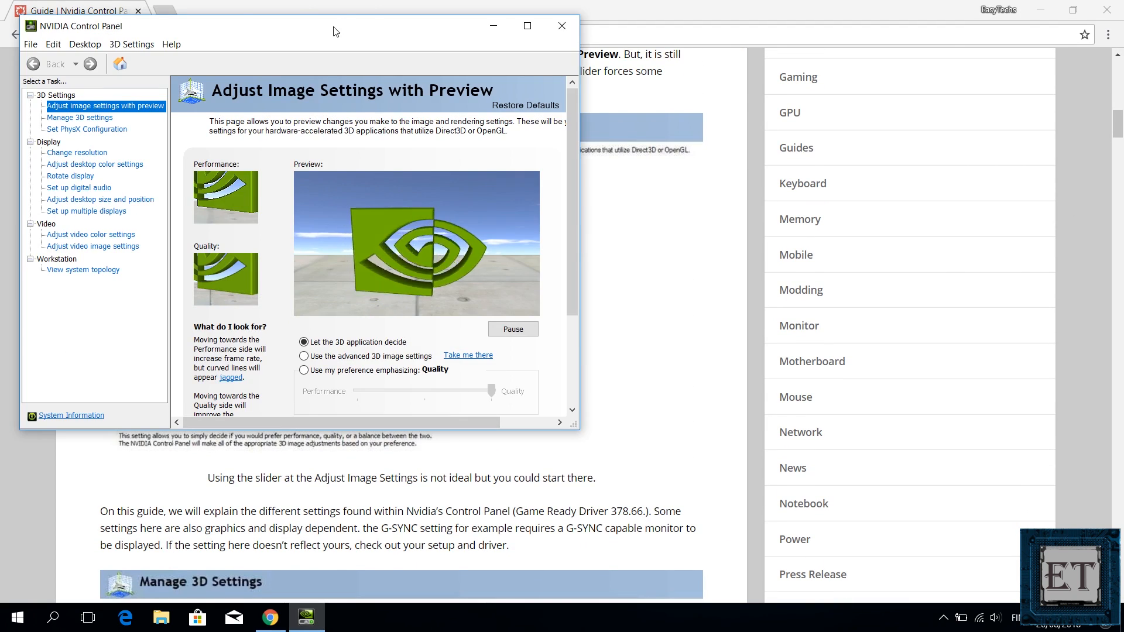
Step: Place the NVIDIA Control Panel window beside the optimization guide article
mouse_move(331, 33)
mouse_down()
mouse_move(776, 133)
mouse_move(759, 129)
mouse_up()
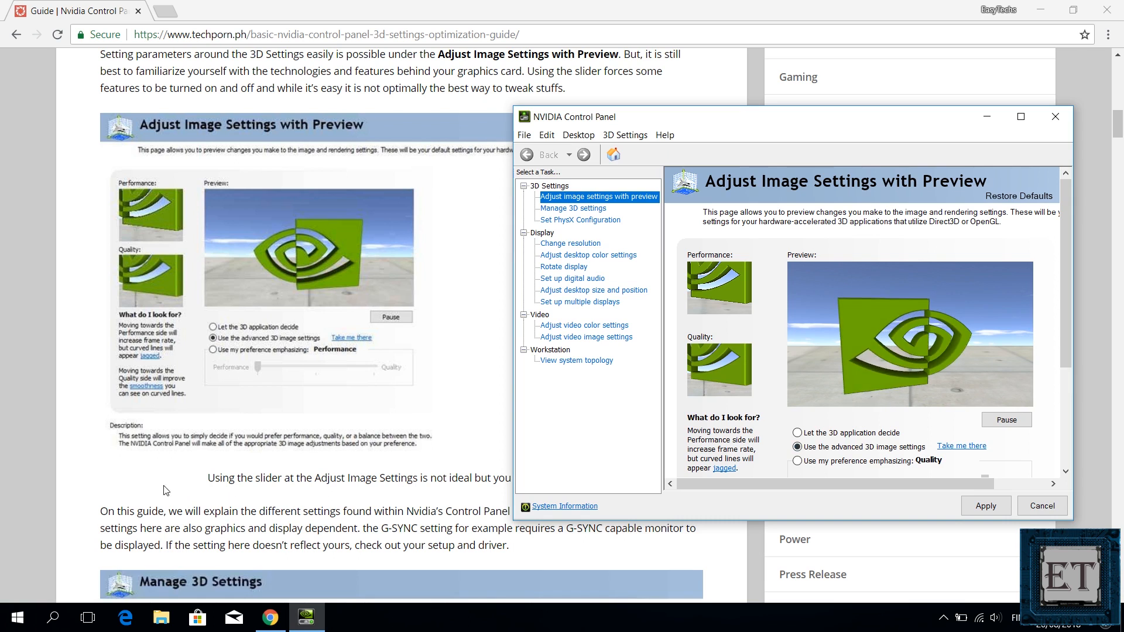
click(90, 477)
scroll(91, 477, down, 3)
scroll(91, 481, down, 2)
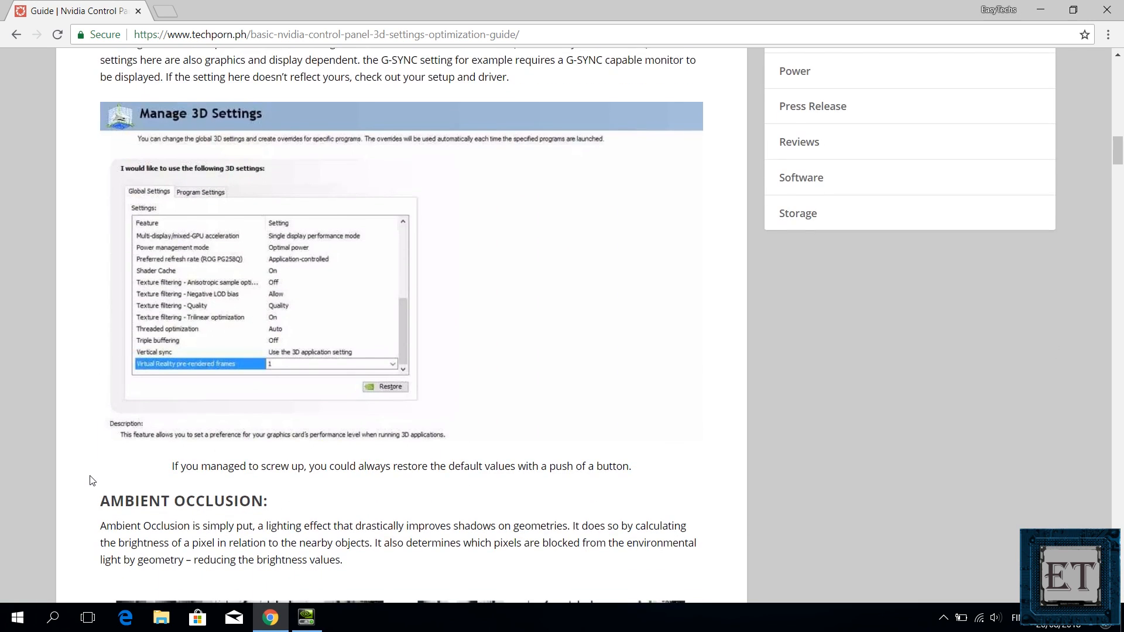
scroll(90, 480, down, 3)
scroll(90, 480, down, 5)
scroll(90, 480, down, 5)
scroll(91, 481, down, 3)
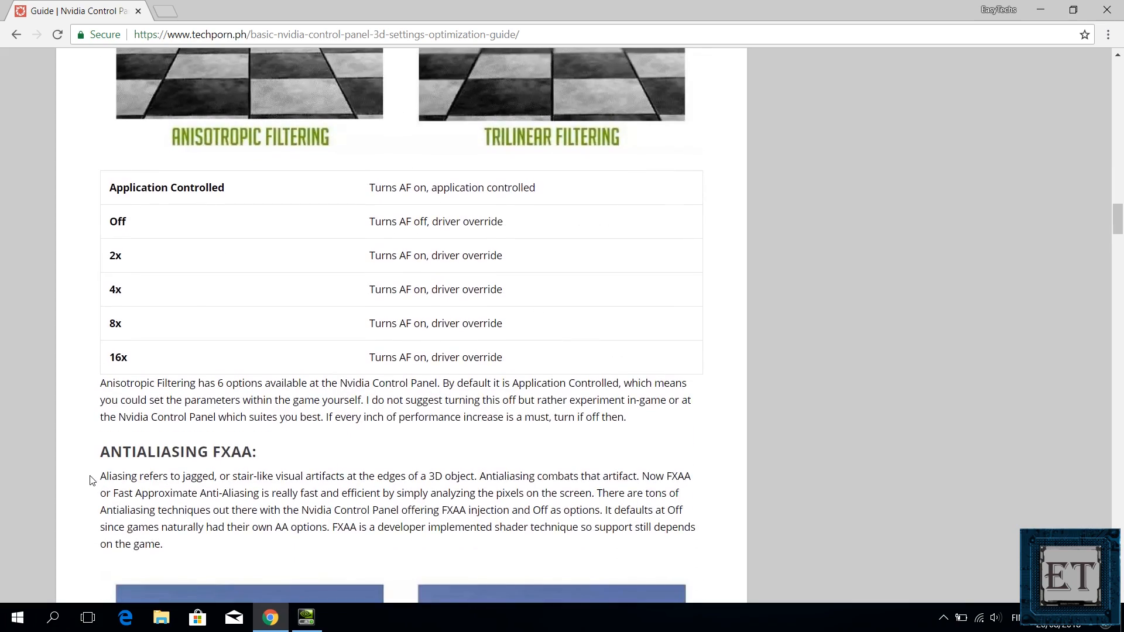
click(305, 617)
Step: In video image settings, apply the NVIDIA setting for video edge enhancement
click(573, 208)
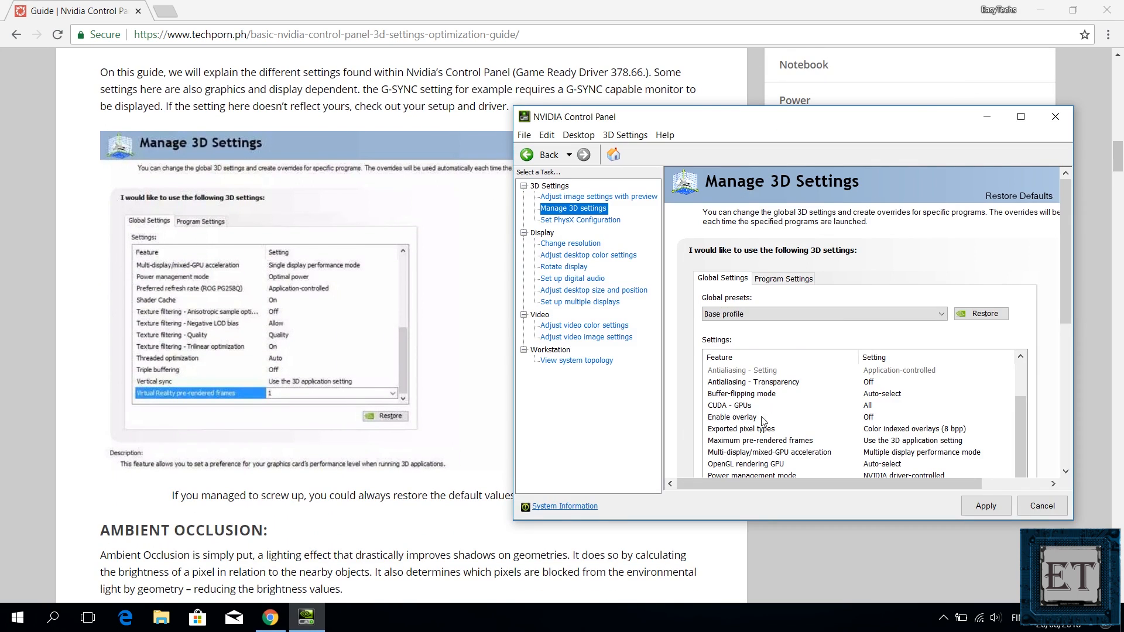
scroll(930, 429, down, 3)
scroll(1019, 387, down, 2)
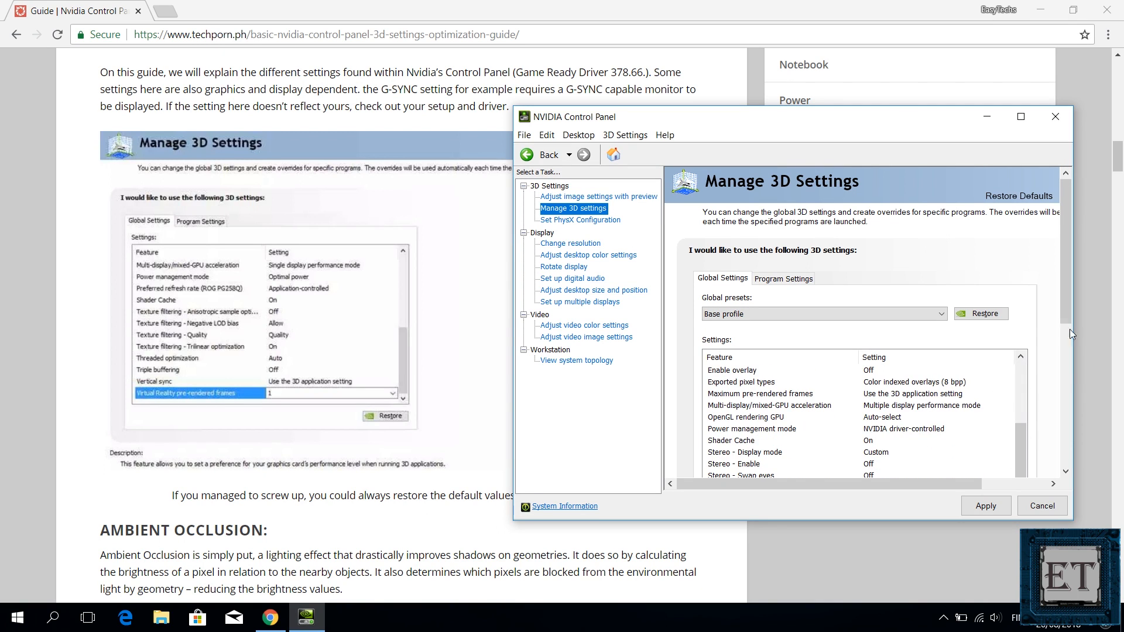
drag(1069, 329, 1064, 352)
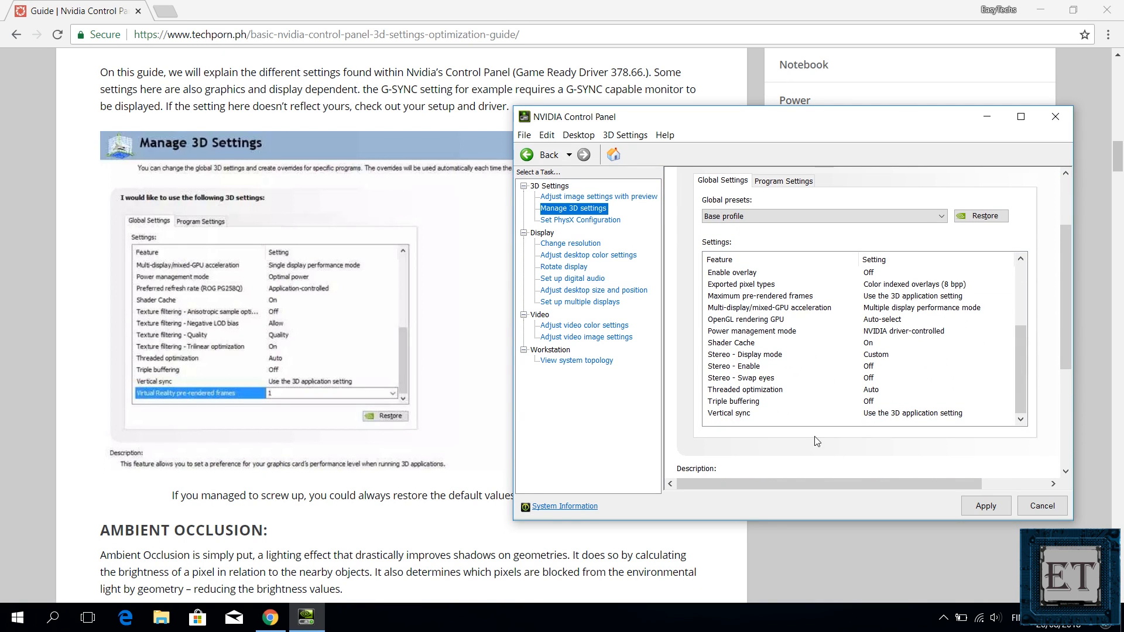
click(586, 337)
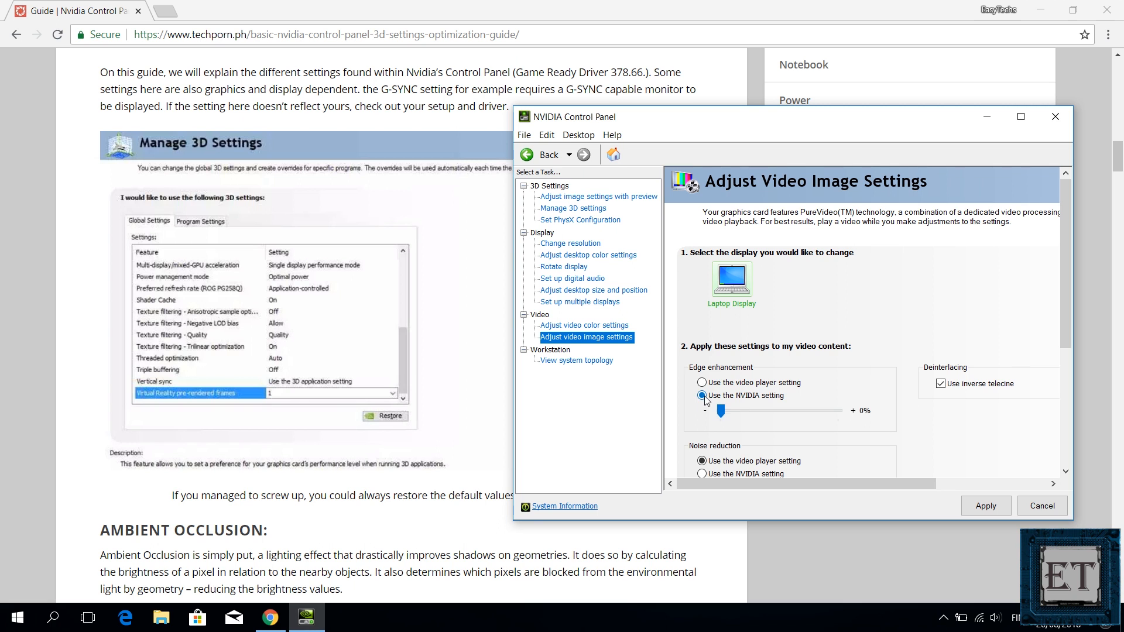
click(985, 506)
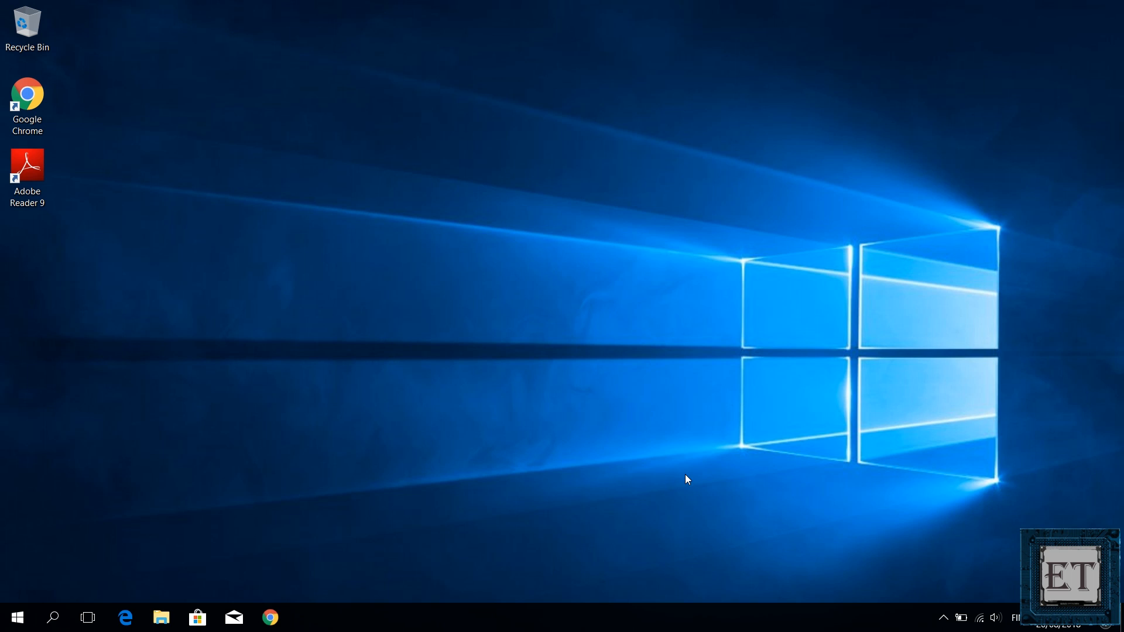
Step: Launch Device Manager from Start search and expand Display adapters
key(super)
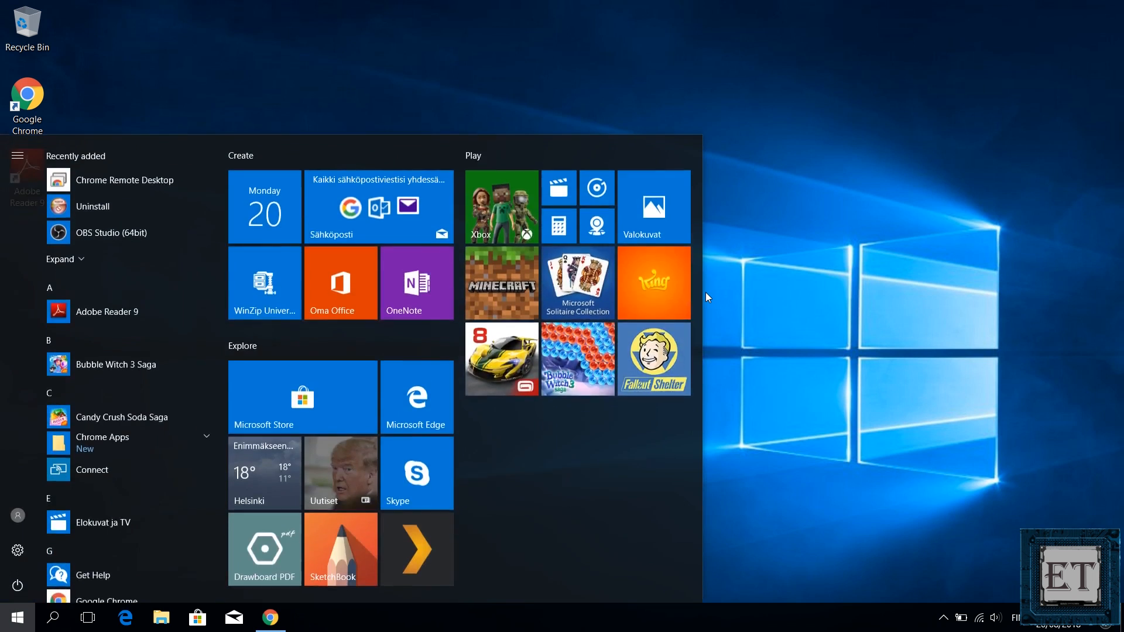
text(device mana)
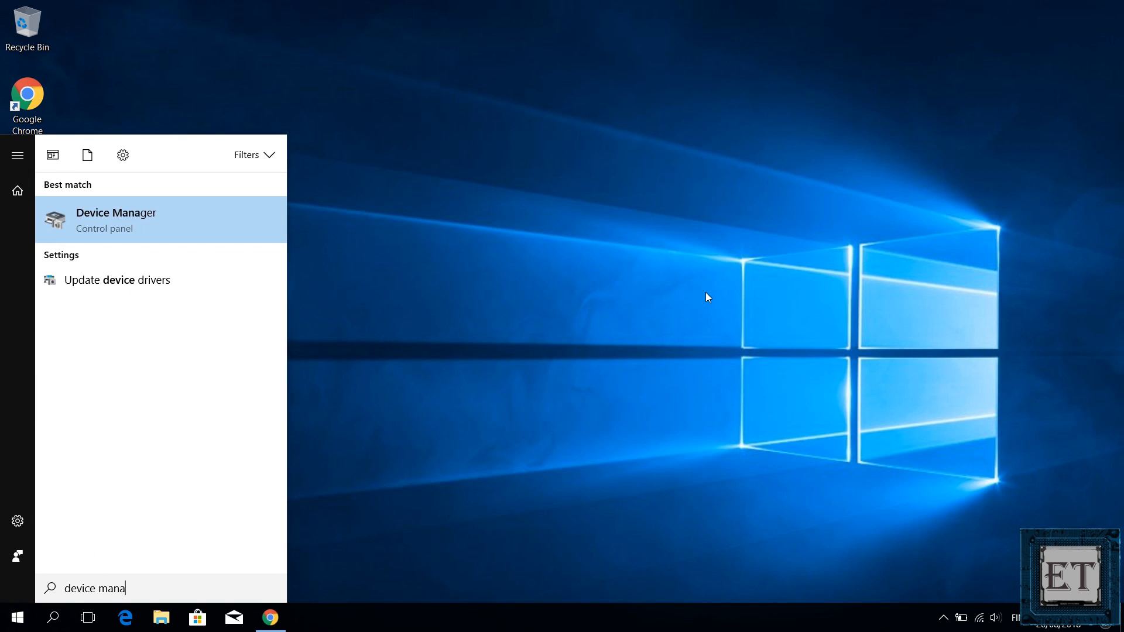
text(ger)
click(111, 224)
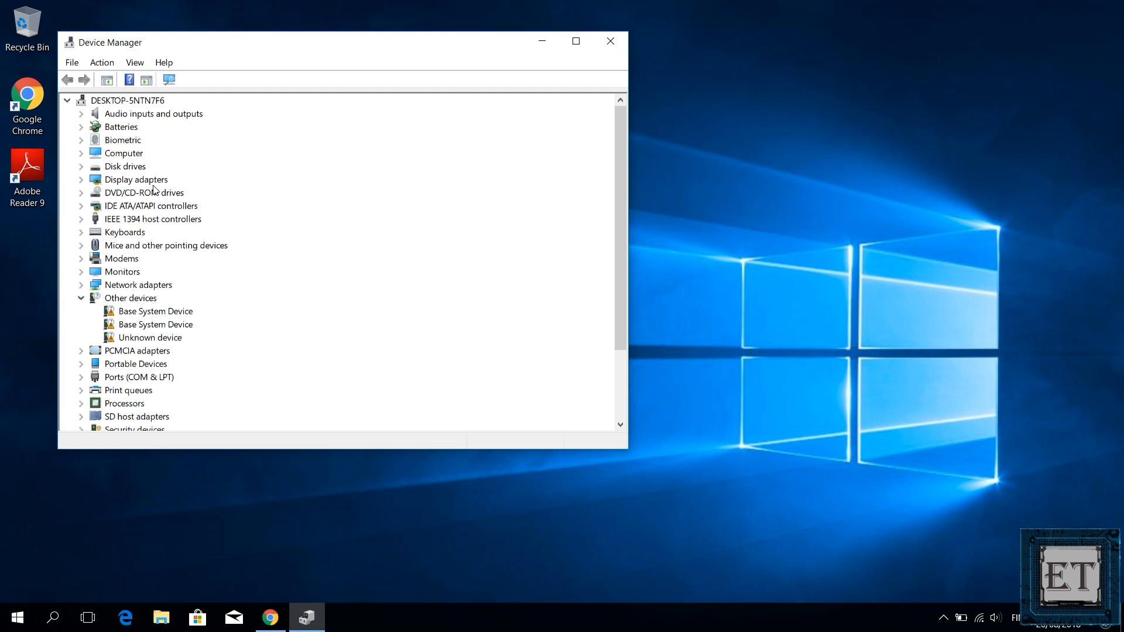
click(121, 186)
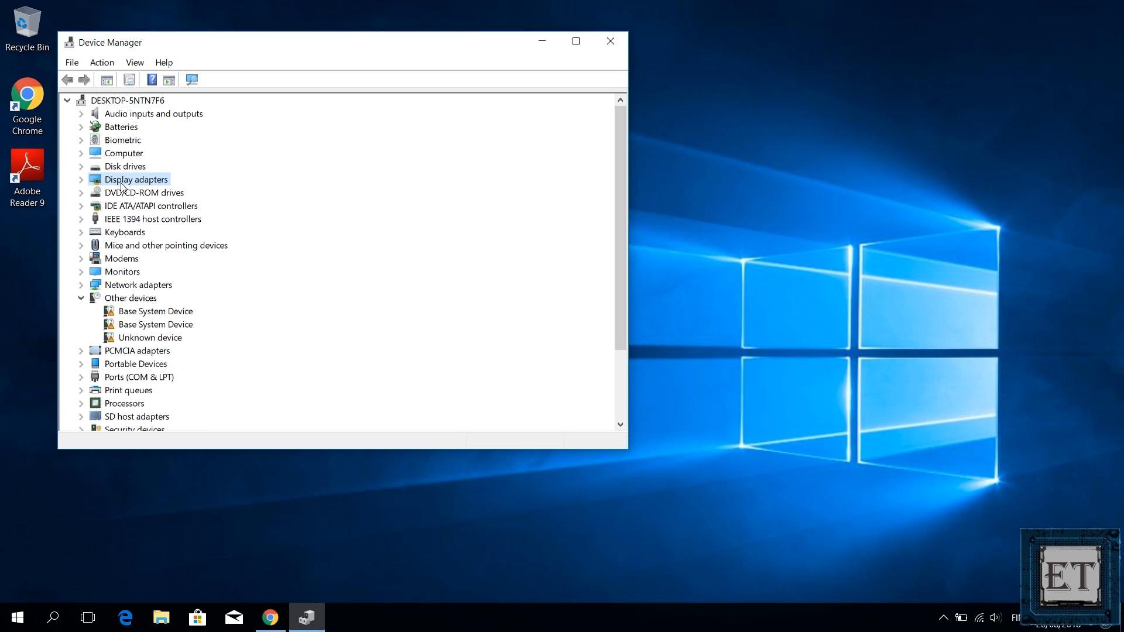
click(83, 181)
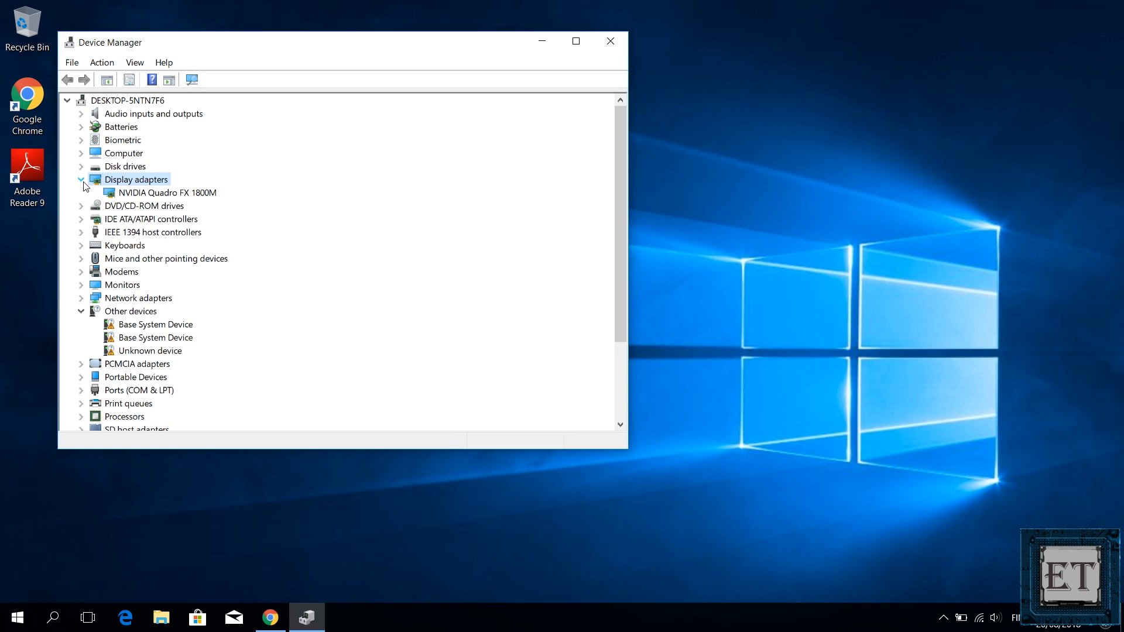
Step: Bring up Update driver for the NVIDIA Quadro FX 1800M adapter
click(156, 197)
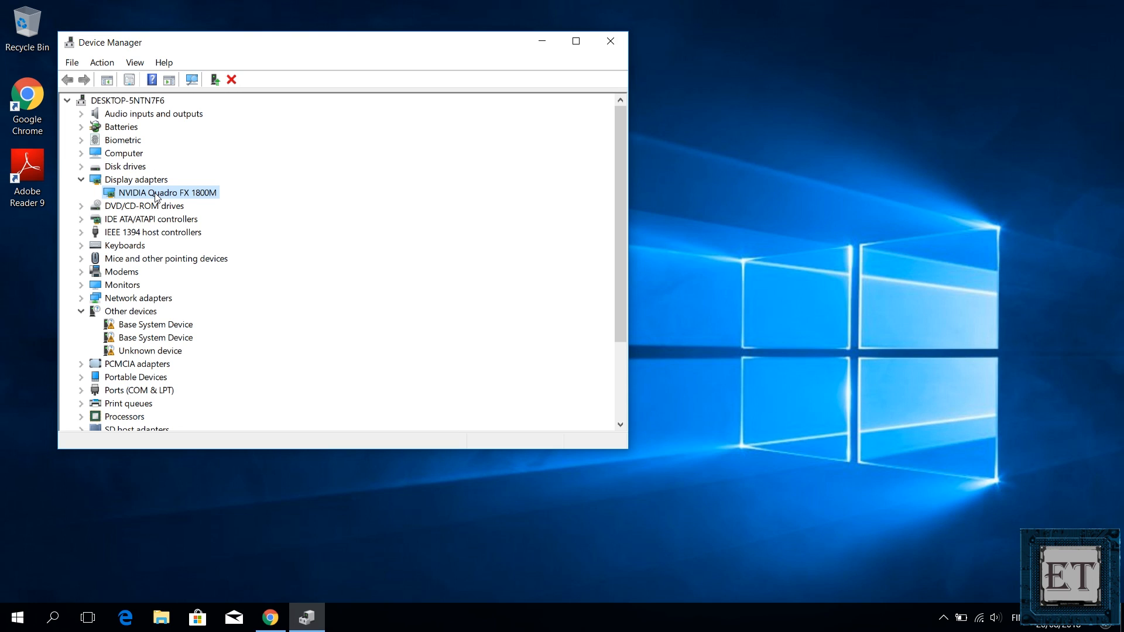
right_click(156, 195)
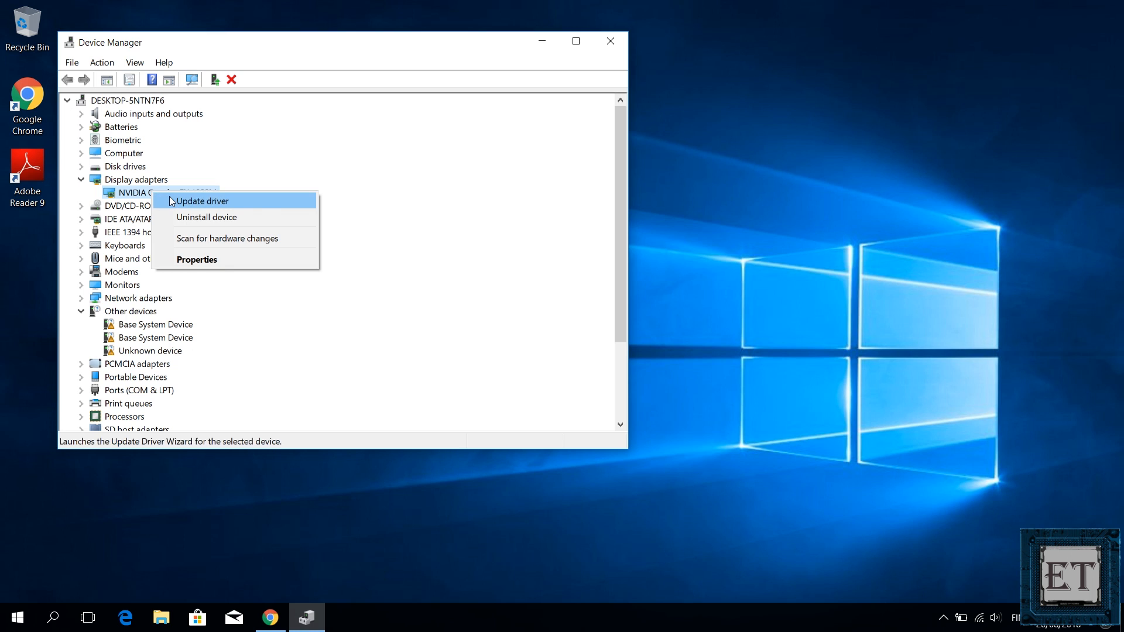
click(173, 202)
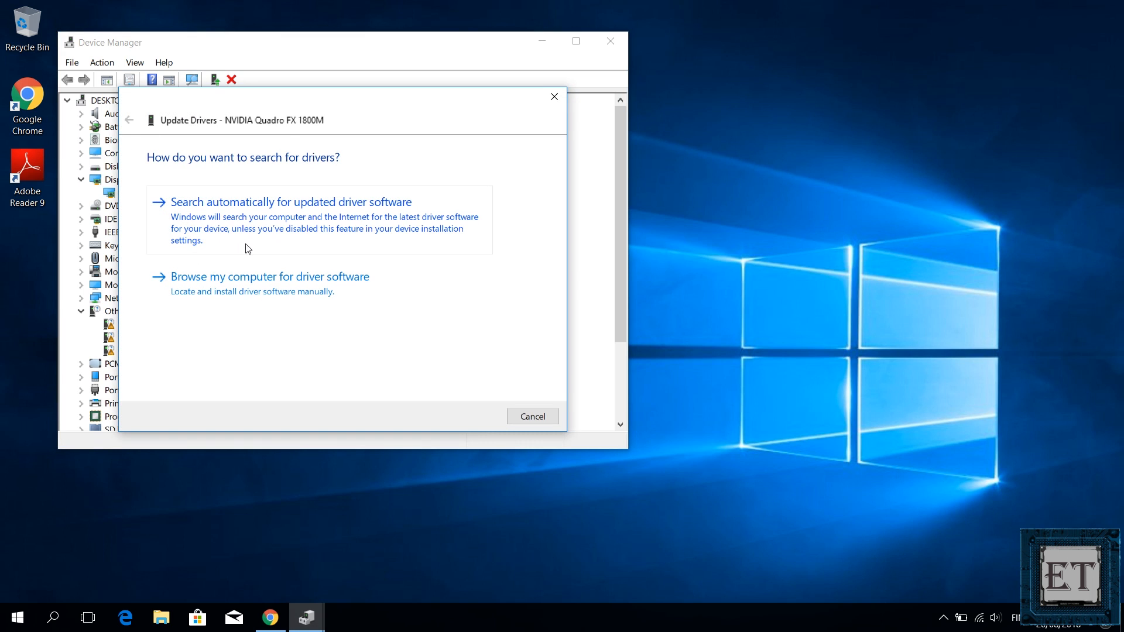
Step: Have Windows search automatically for updated Quadro FX 1800M drivers, then switch to a new Chrome tab
click(290, 236)
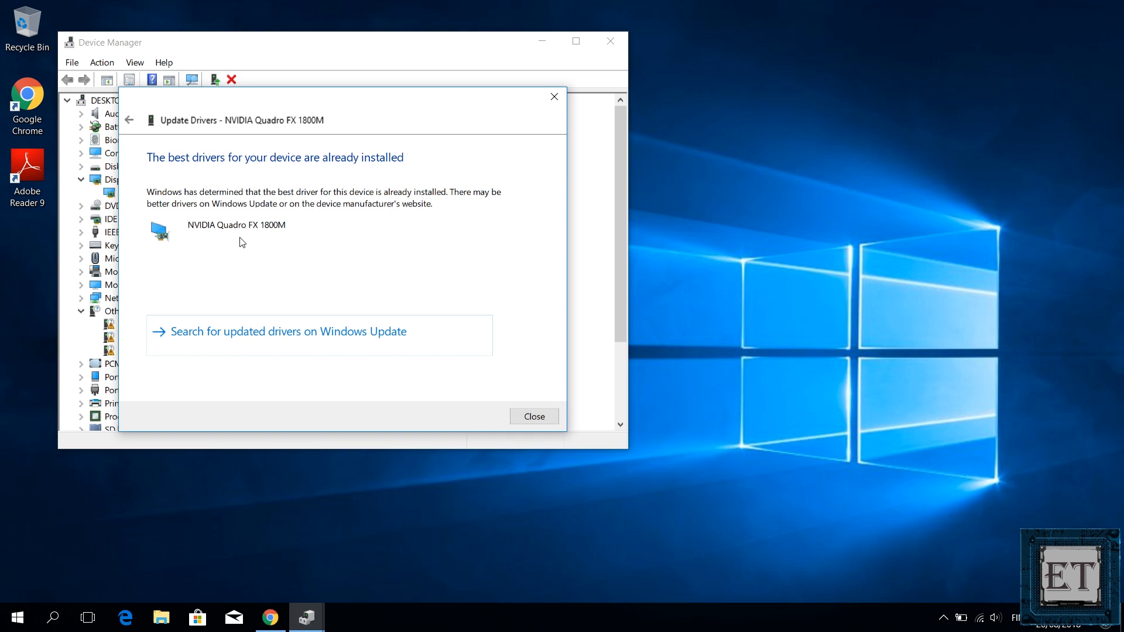
click(270, 616)
click(306, 11)
text(do)
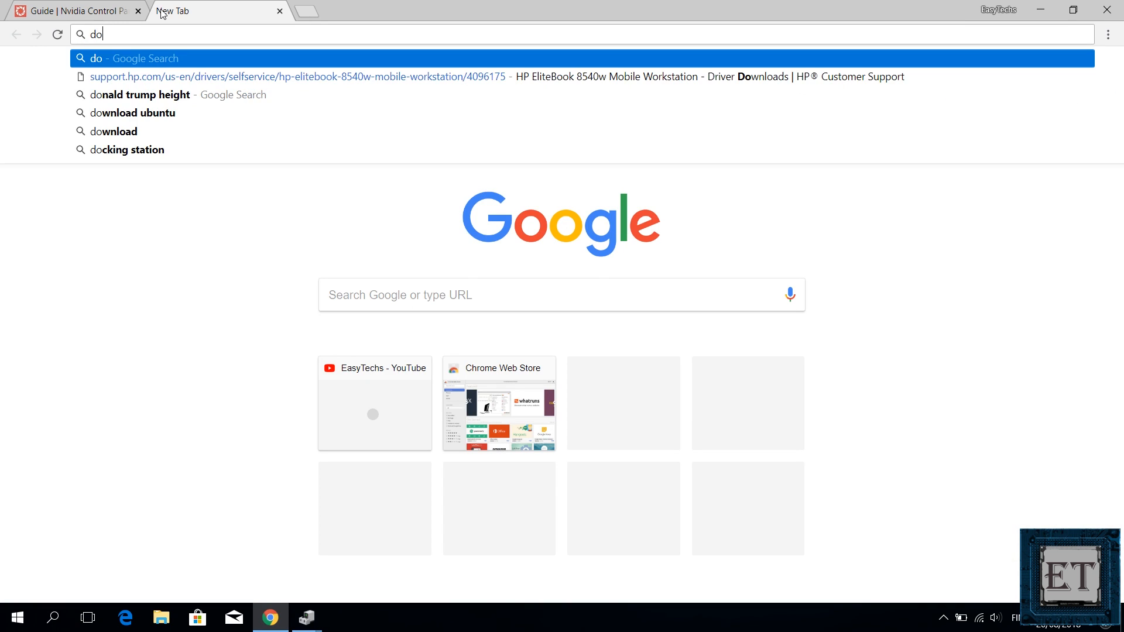
text(w)
Step: Find HP EliteBook 8540w drivers for Windows 7 (64-bit) and expand the Driver-Graphics category
key(BackSpace)
key(BackSpace)
key(BackSpace)
text(driver)
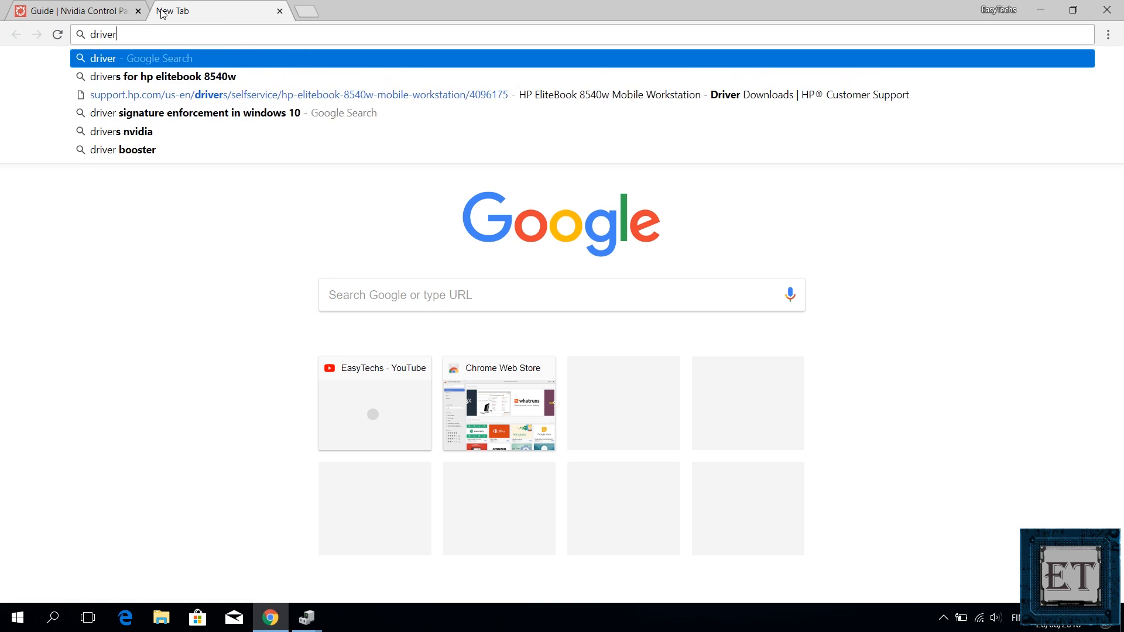
text(s for hp eliteboo)
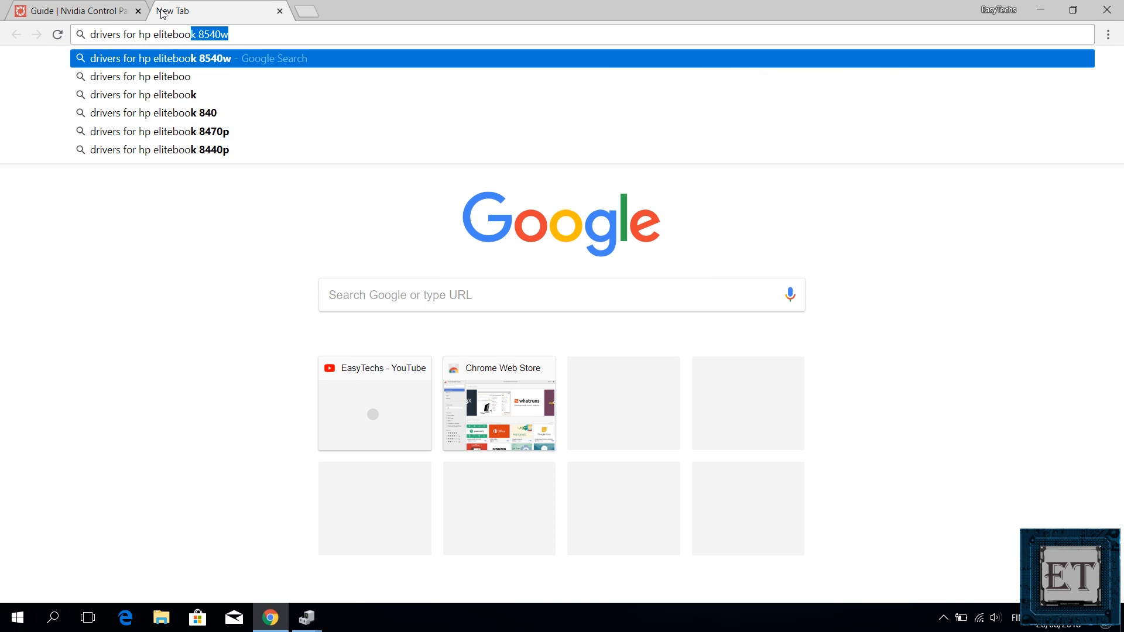
text(k 8540w)
key(Return)
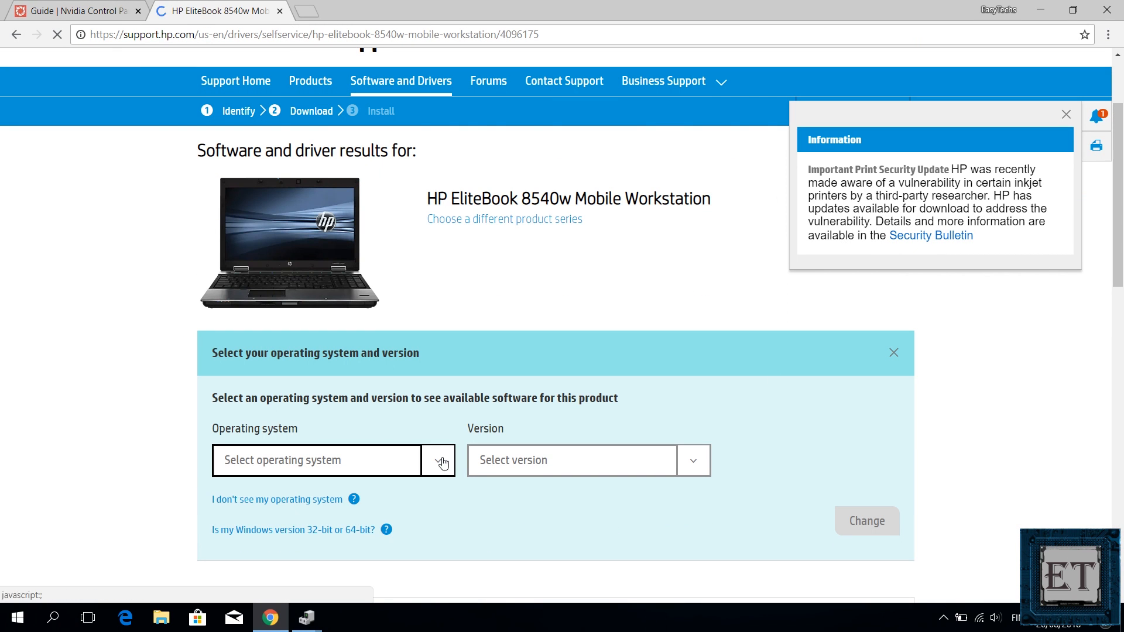
click(443, 463)
click(316, 527)
click(641, 460)
click(588, 562)
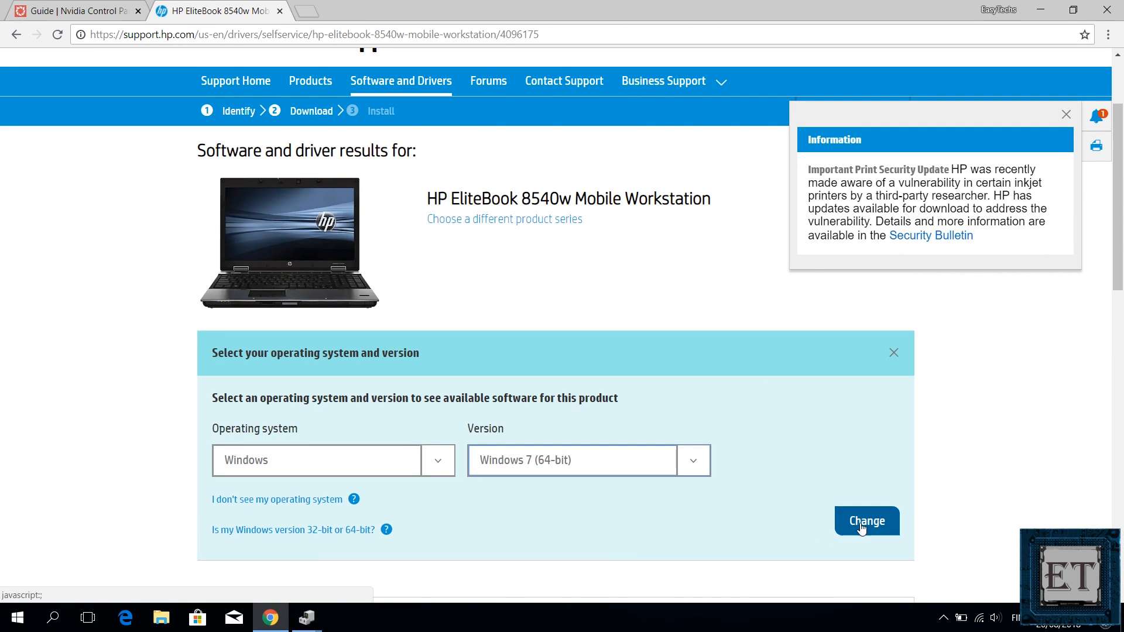
click(863, 529)
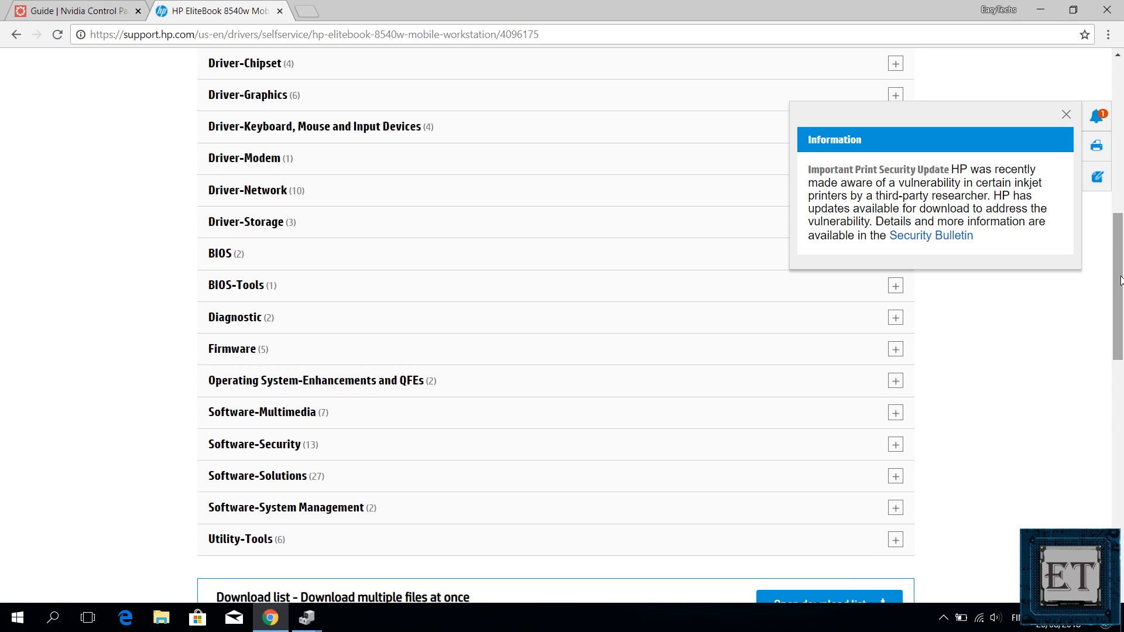
scroll(561, 316, up, 5)
click(296, 318)
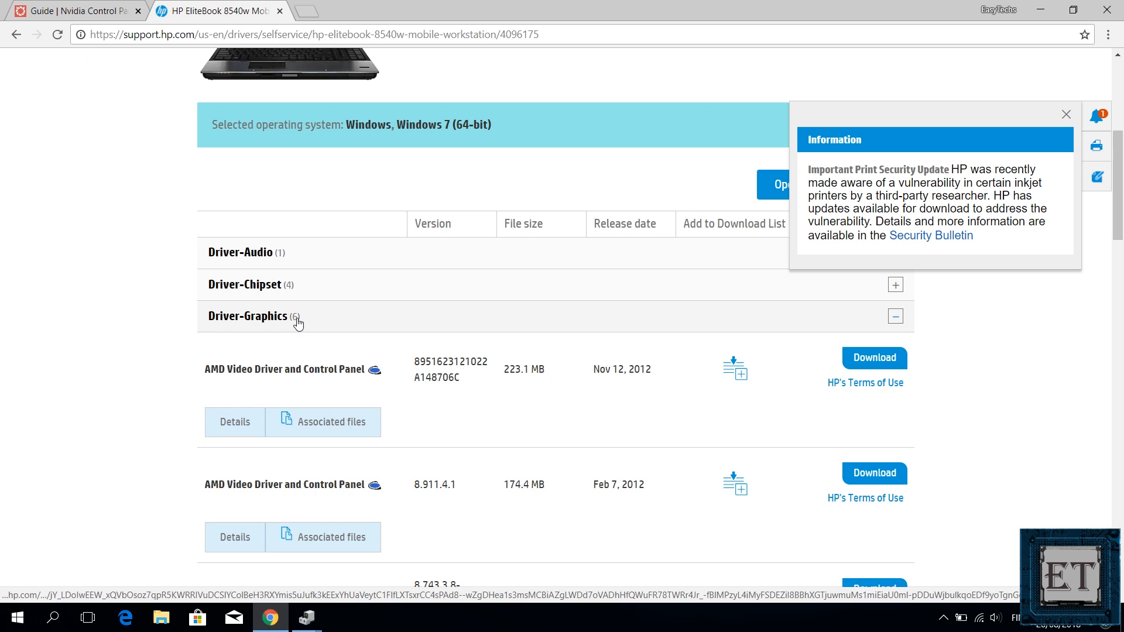
drag(1117, 202, 1117, 309)
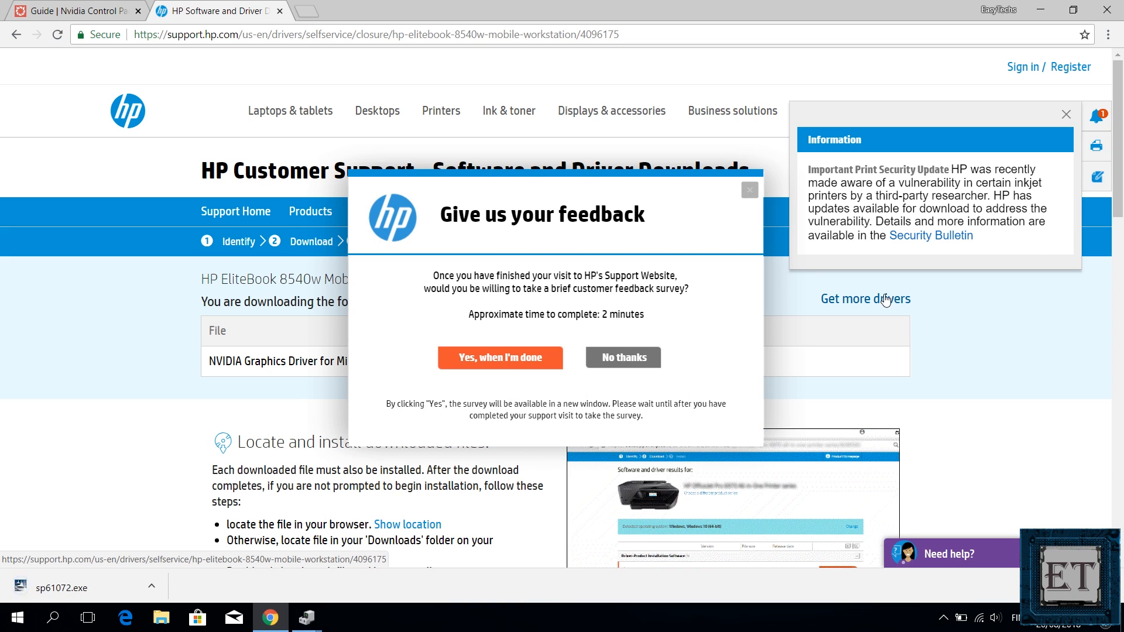
Step: Run sp61072.exe, extract it and install NVIDIA Graphics Driver 307.83 with its components
click(62, 587)
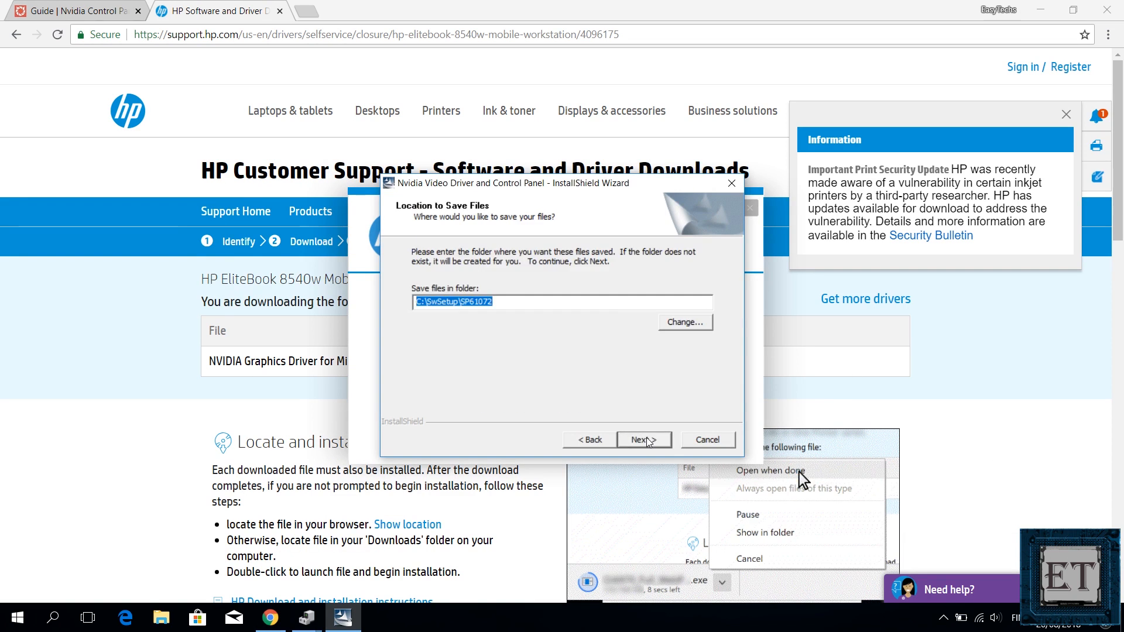
click(648, 441)
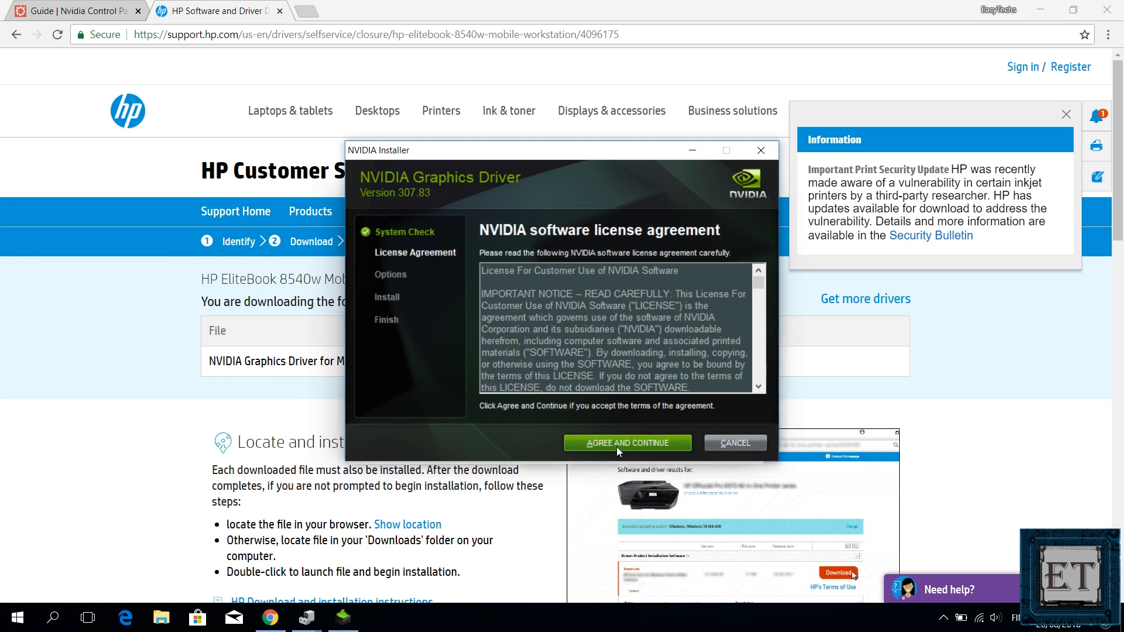
click(616, 447)
click(651, 449)
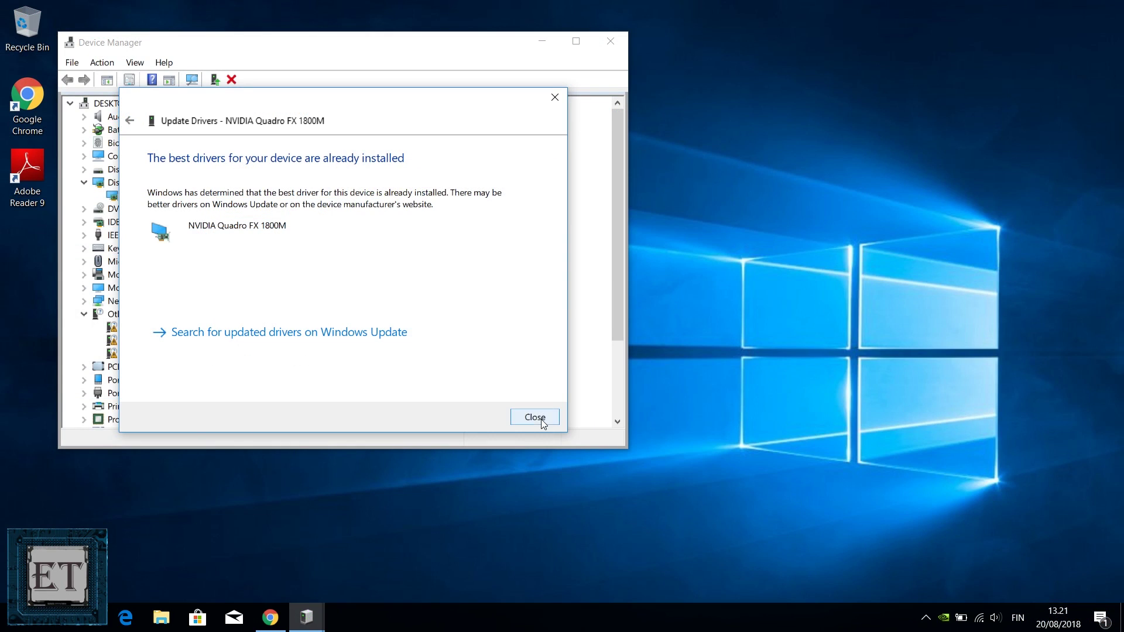
Step: Close Device Manager and open Power Options from the battery tray icon
click(535, 419)
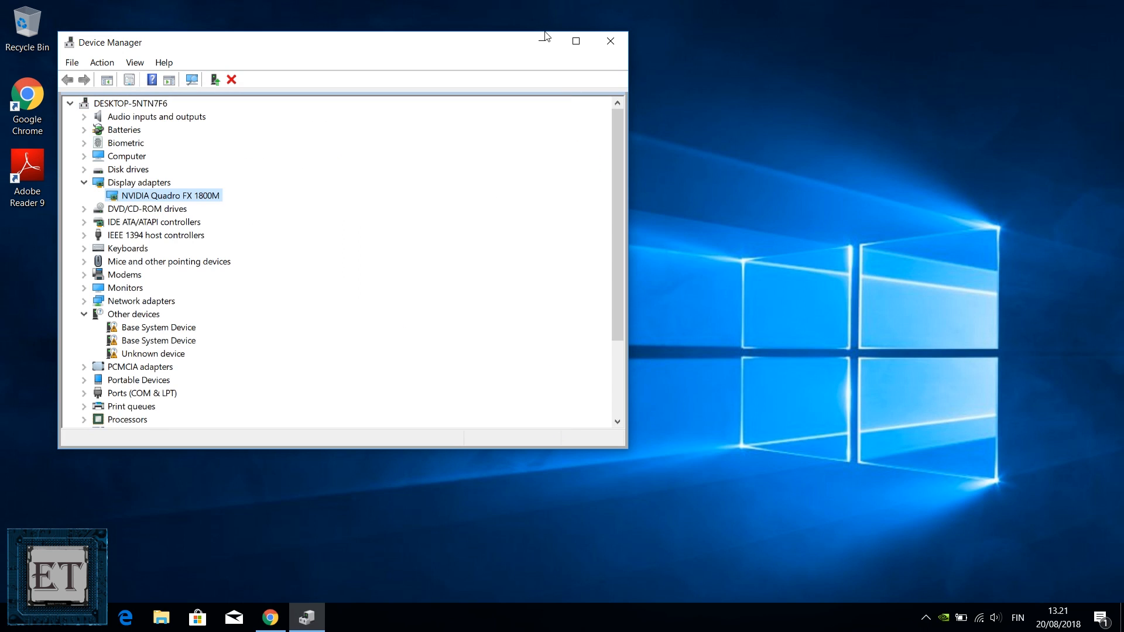
click(610, 40)
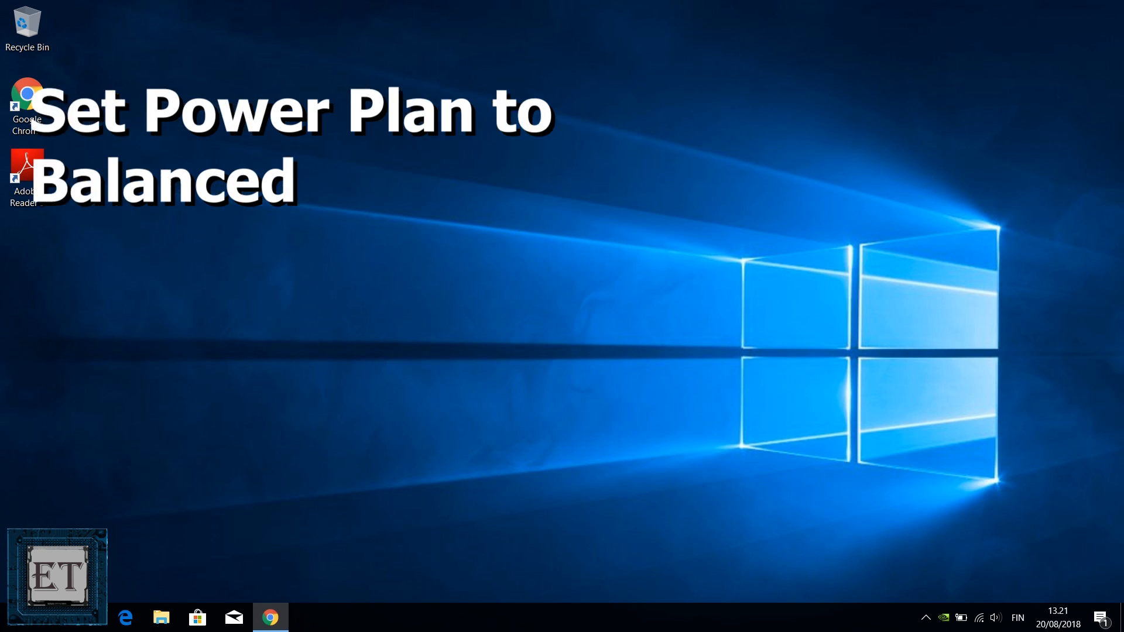
right_click(960, 619)
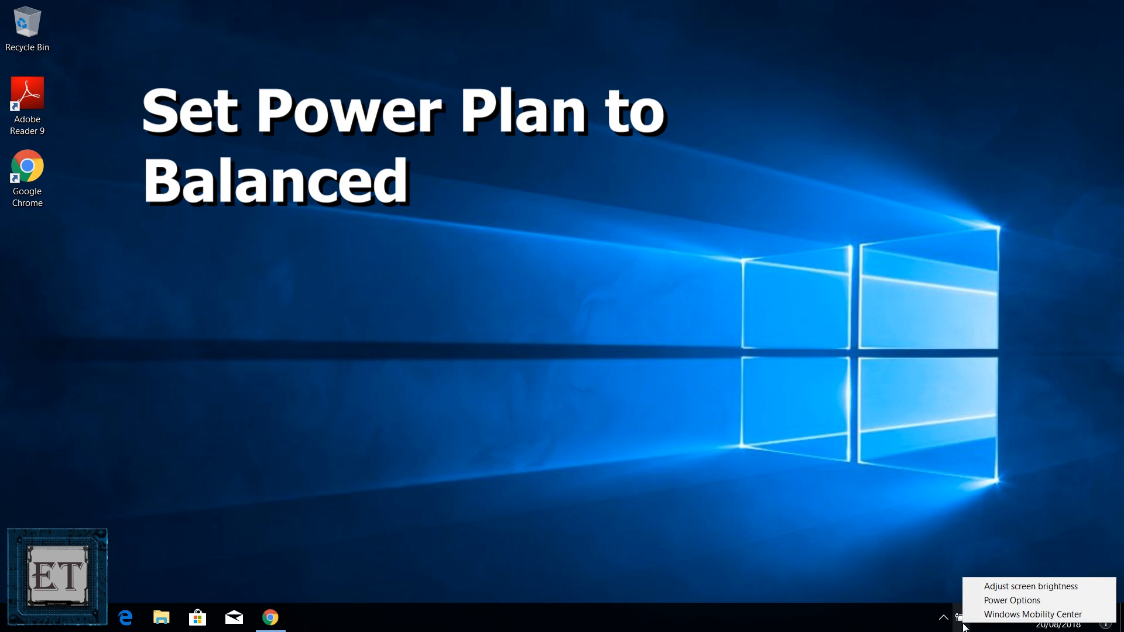
click(1012, 600)
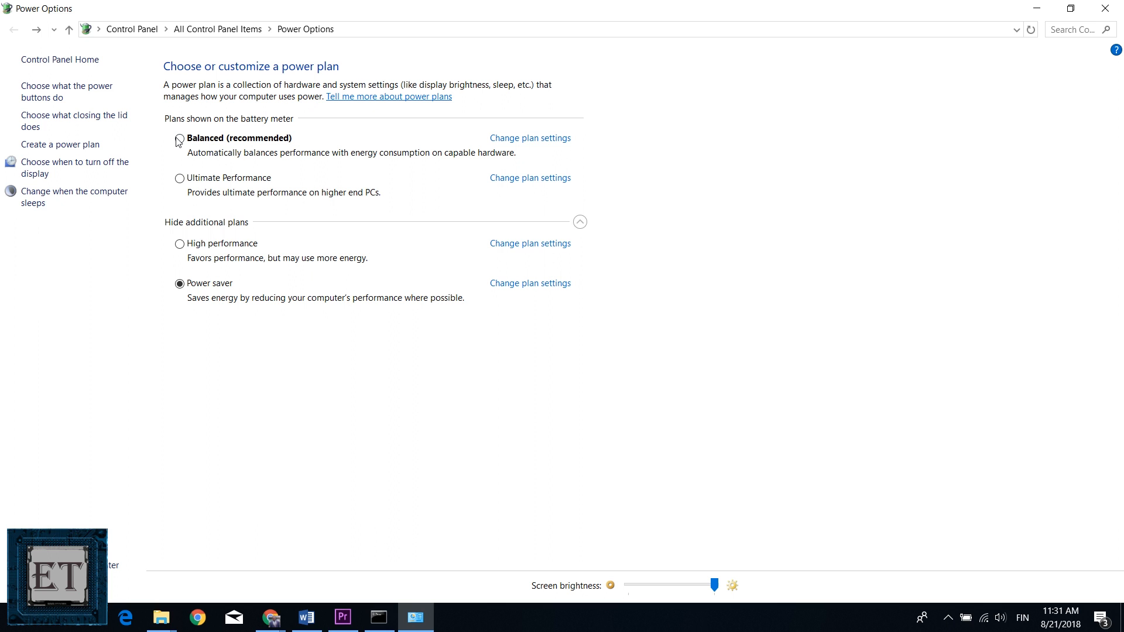
Step: Select Balanced (recommended) as the active power plan
click(179, 140)
click(179, 244)
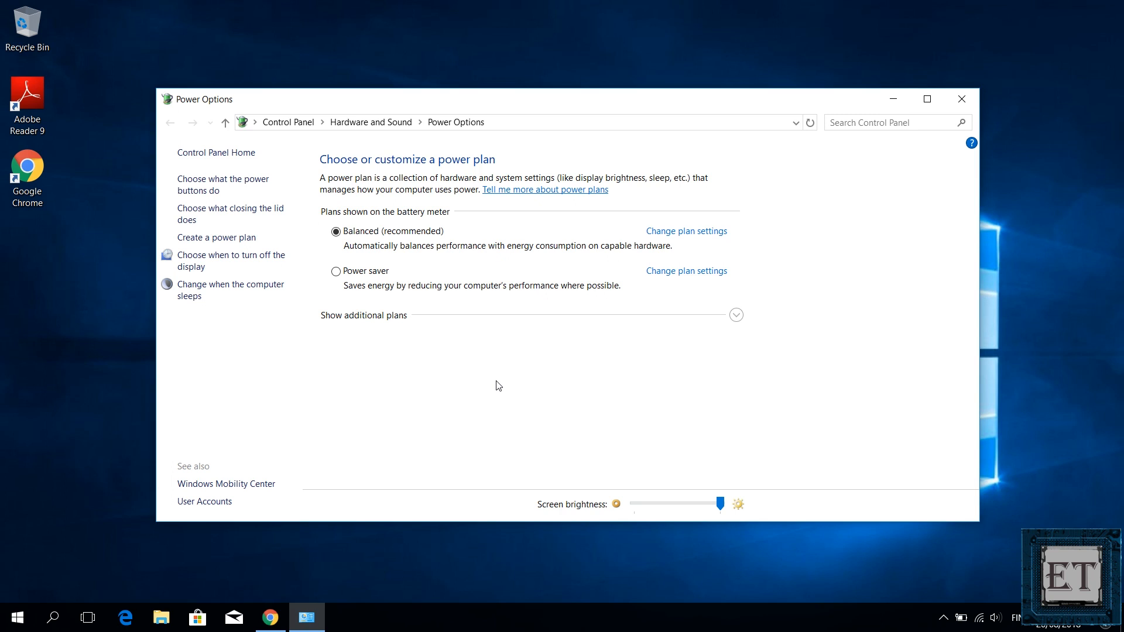
Step: Close Power Options and restart the computer from the Start menu
click(964, 98)
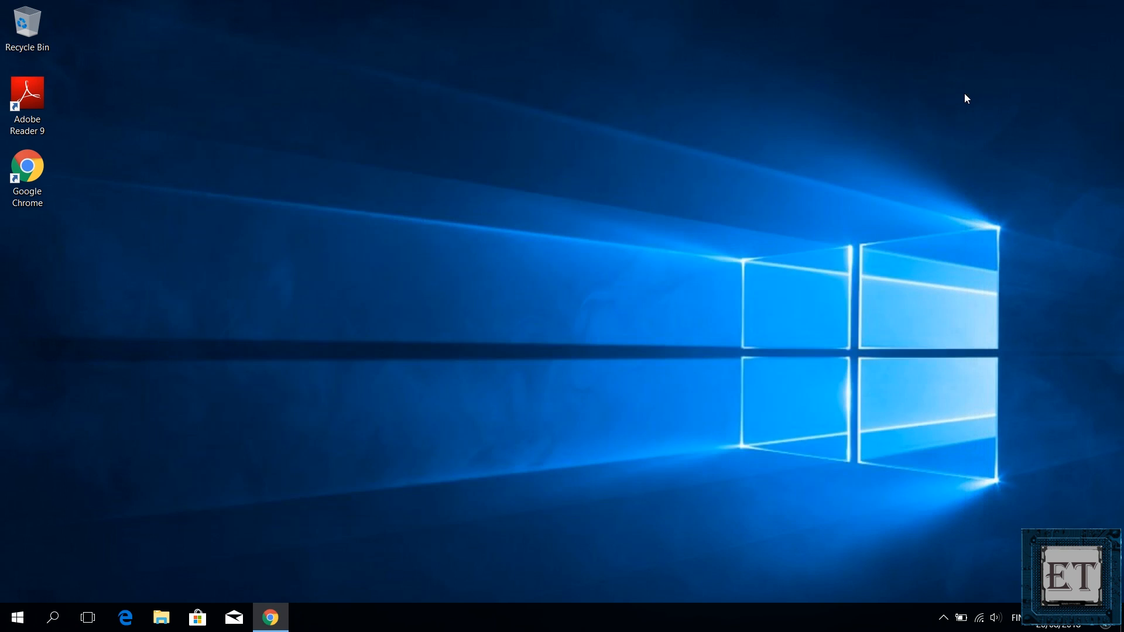
click(18, 617)
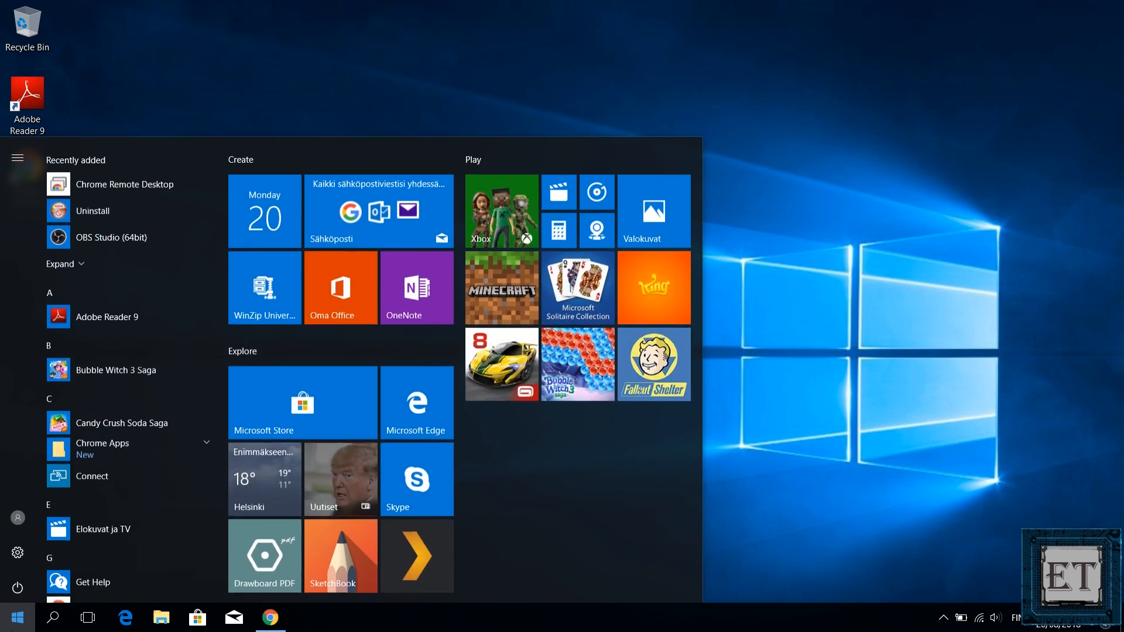
click(16, 585)
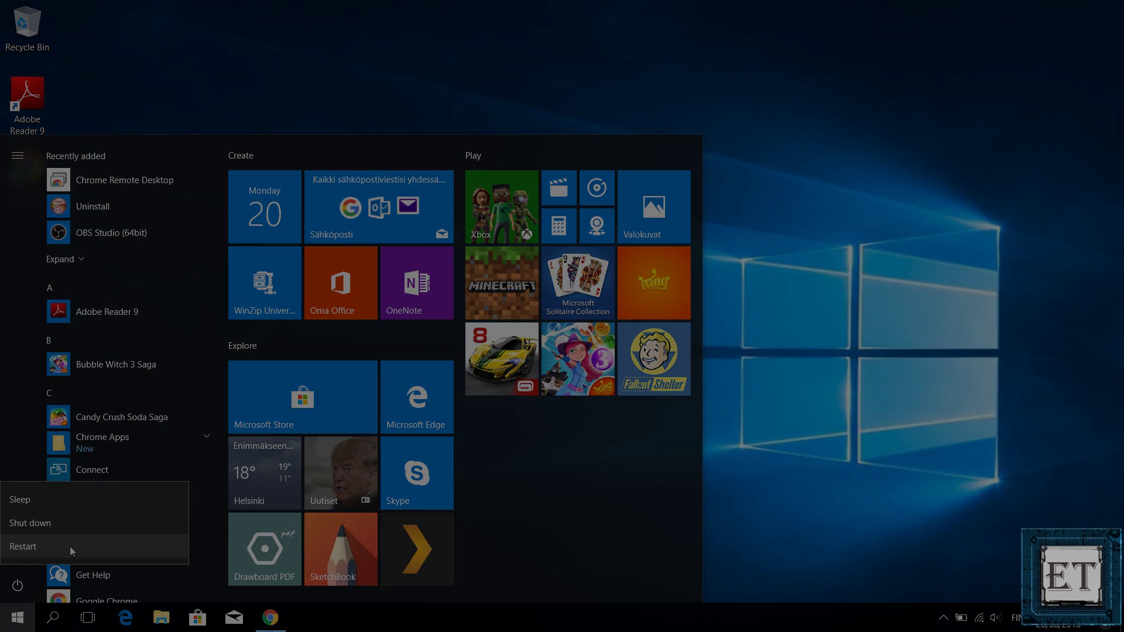
click(72, 546)
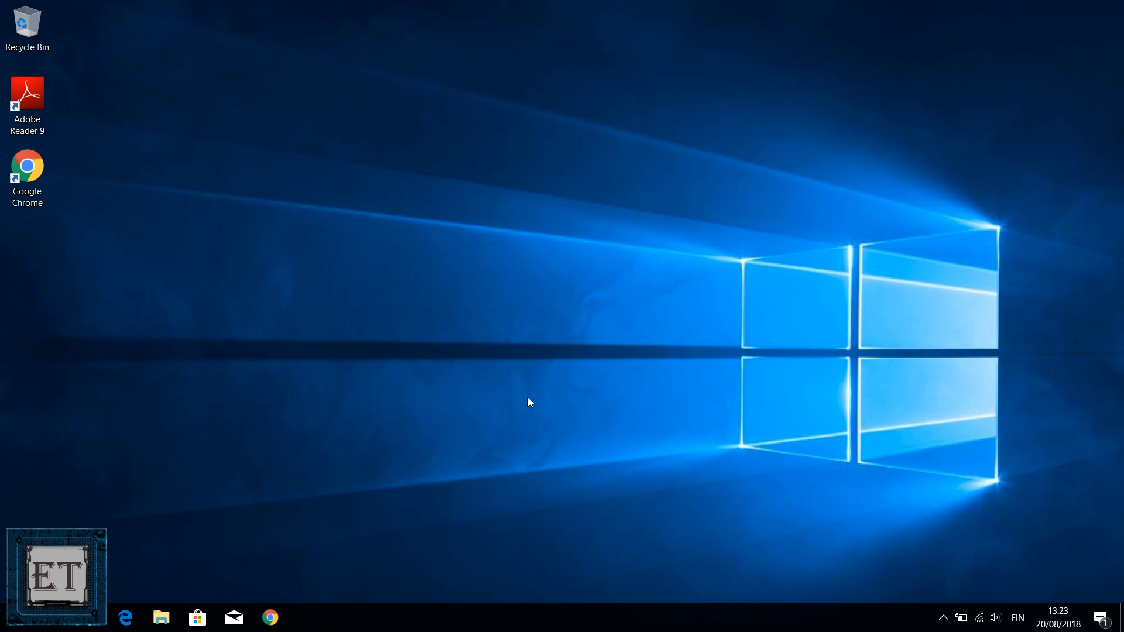
Step: Reach the Balanced plan's advanced power settings from the battery tray icon's Power Options
right_click(963, 617)
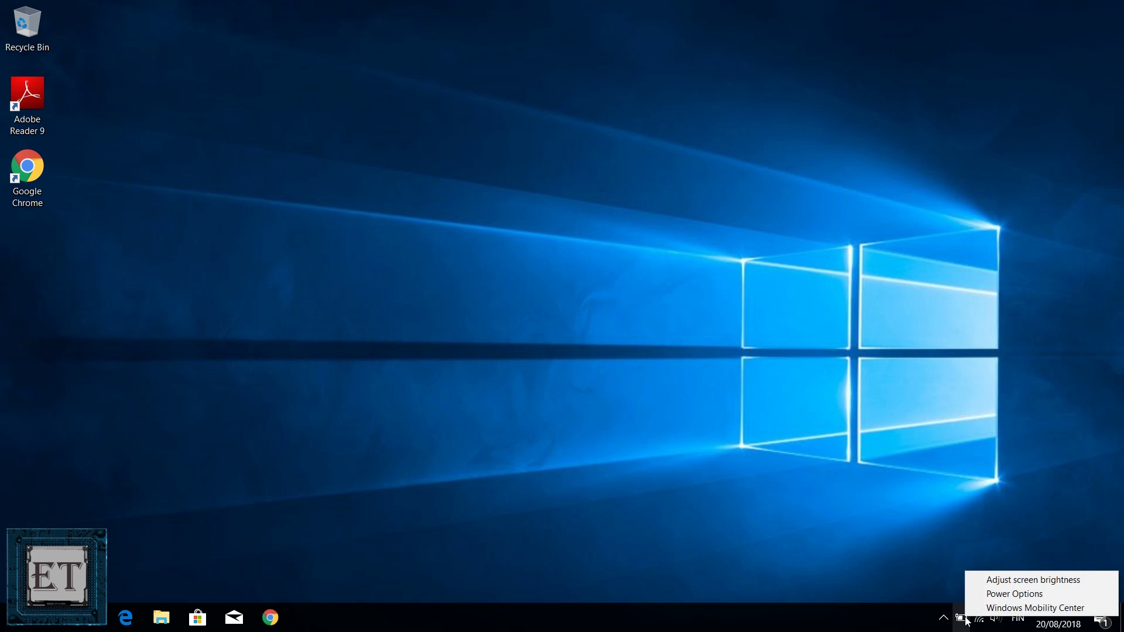
click(995, 596)
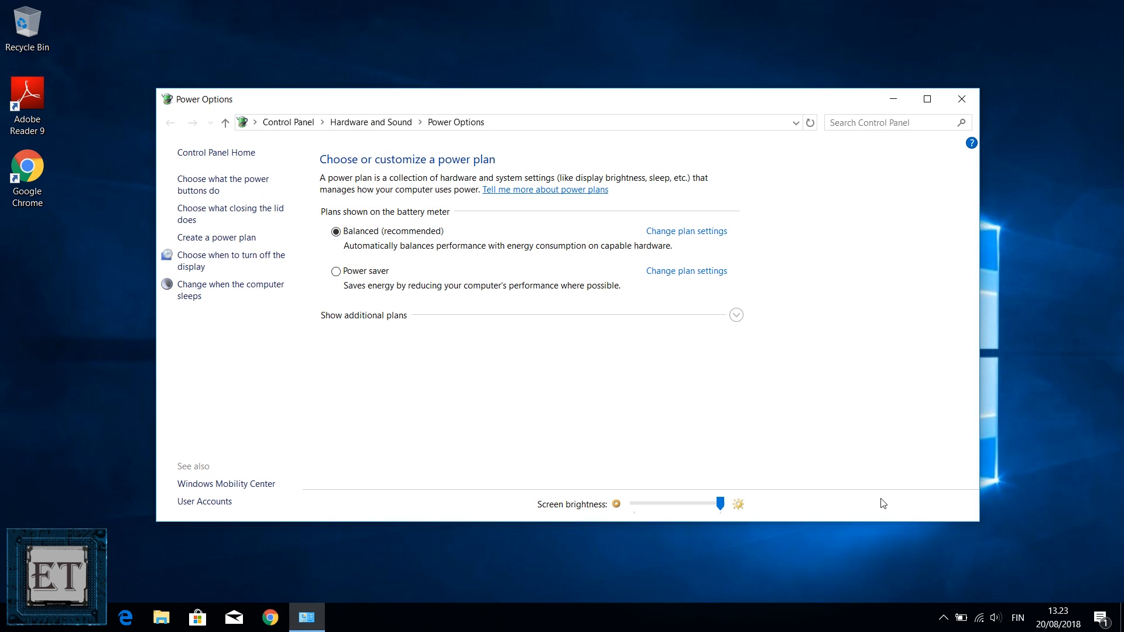
click(698, 234)
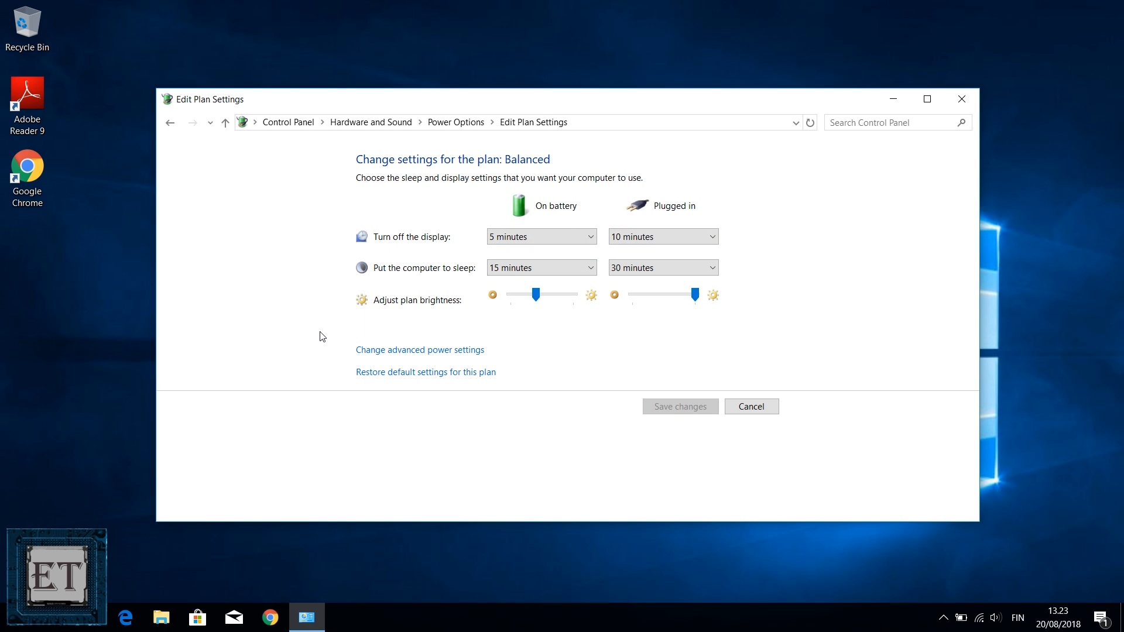
click(407, 352)
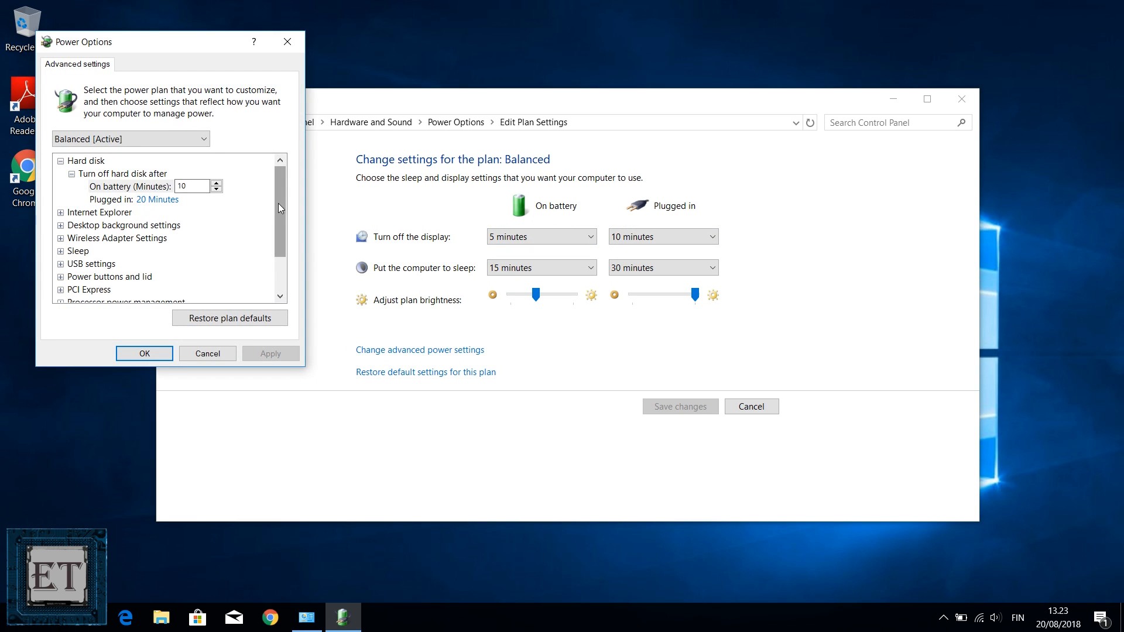
drag(278, 203, 275, 245)
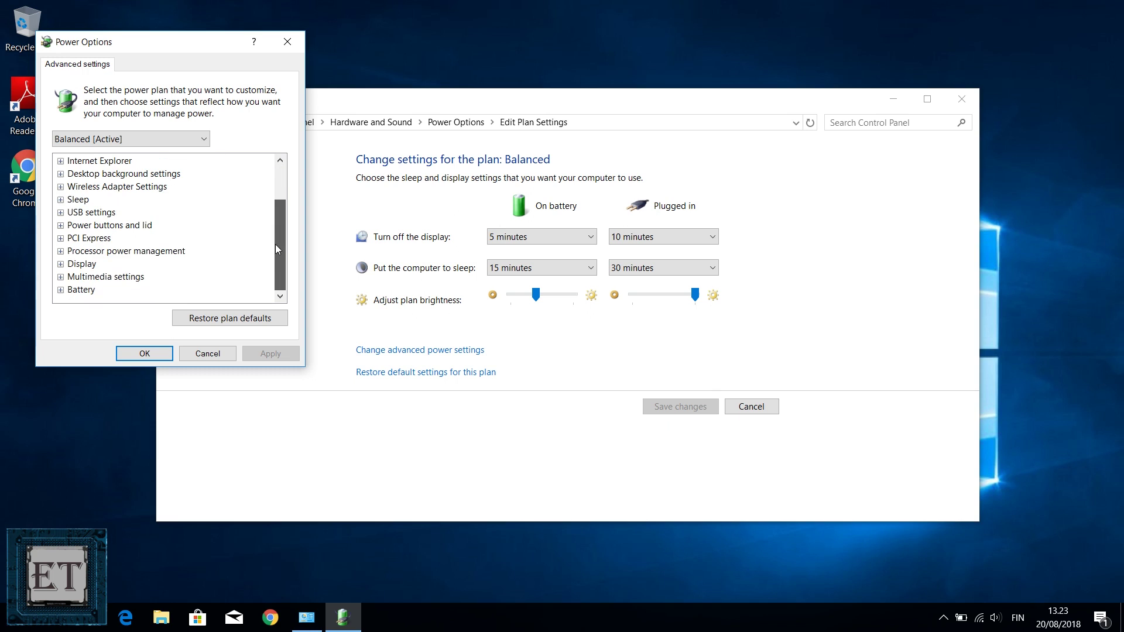
Step: Expand Processor power management and Minimum processor state, showing 5% on battery and plugged in
click(98, 251)
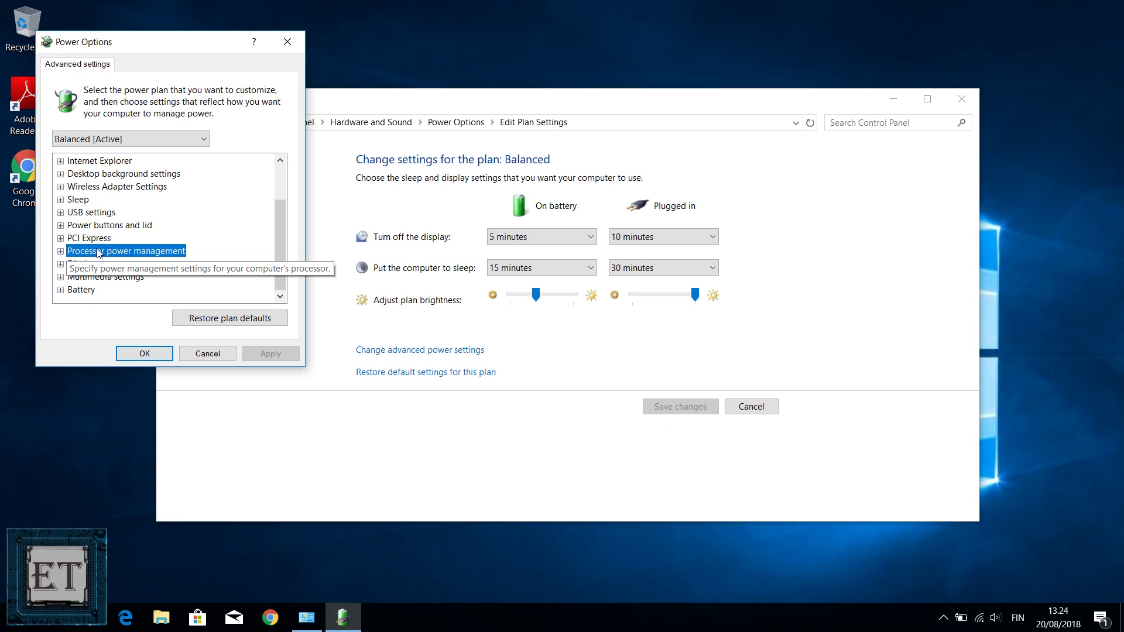
click(61, 251)
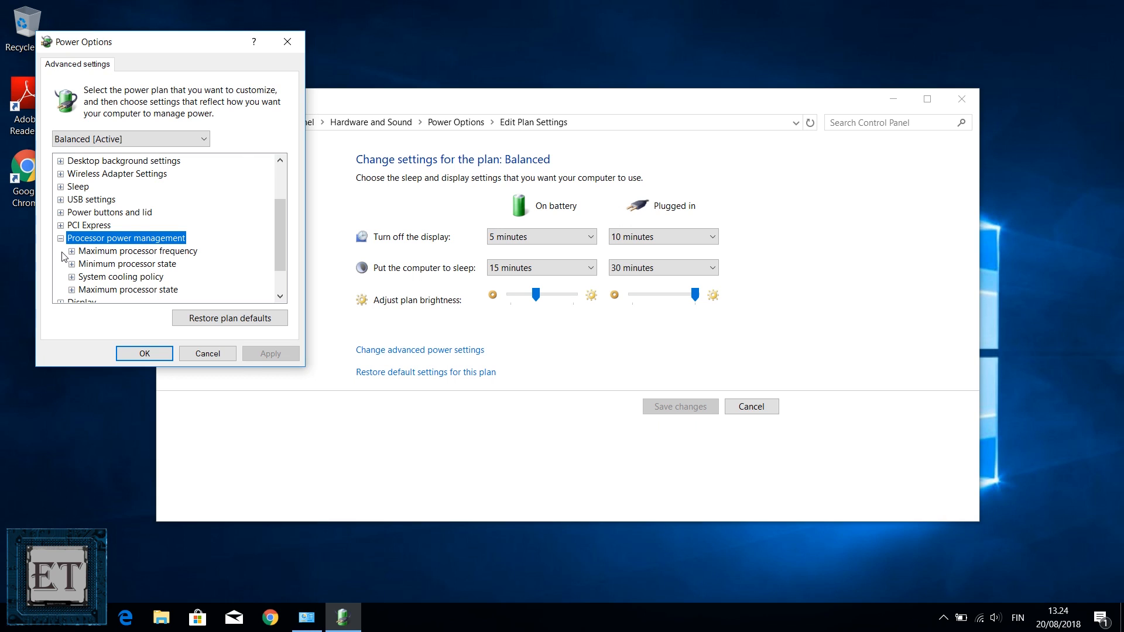
click(119, 251)
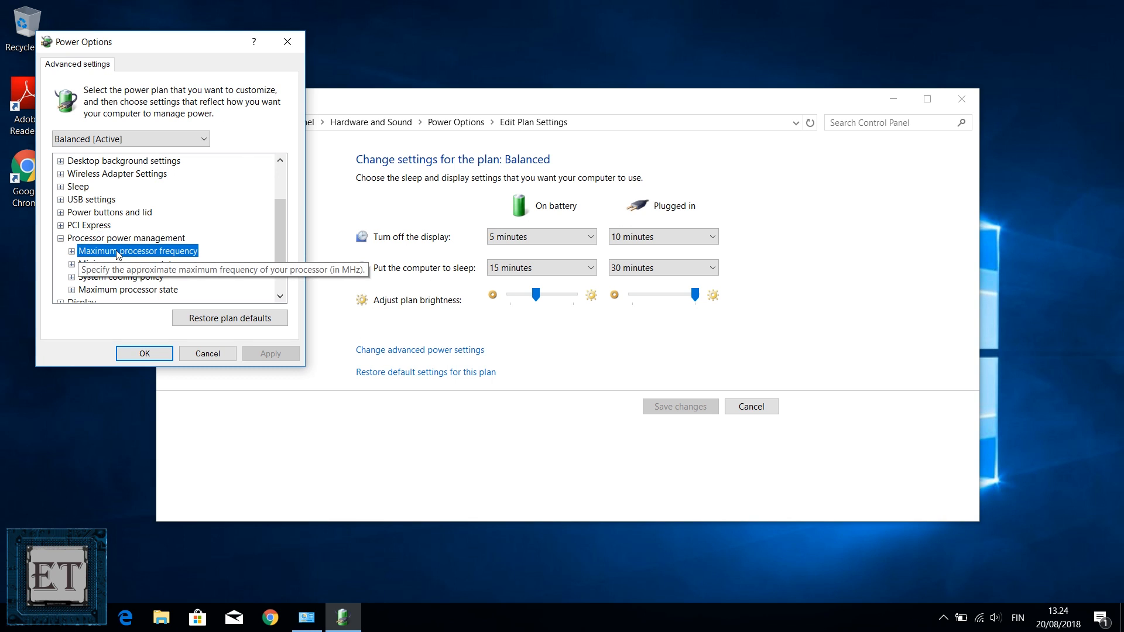
click(128, 264)
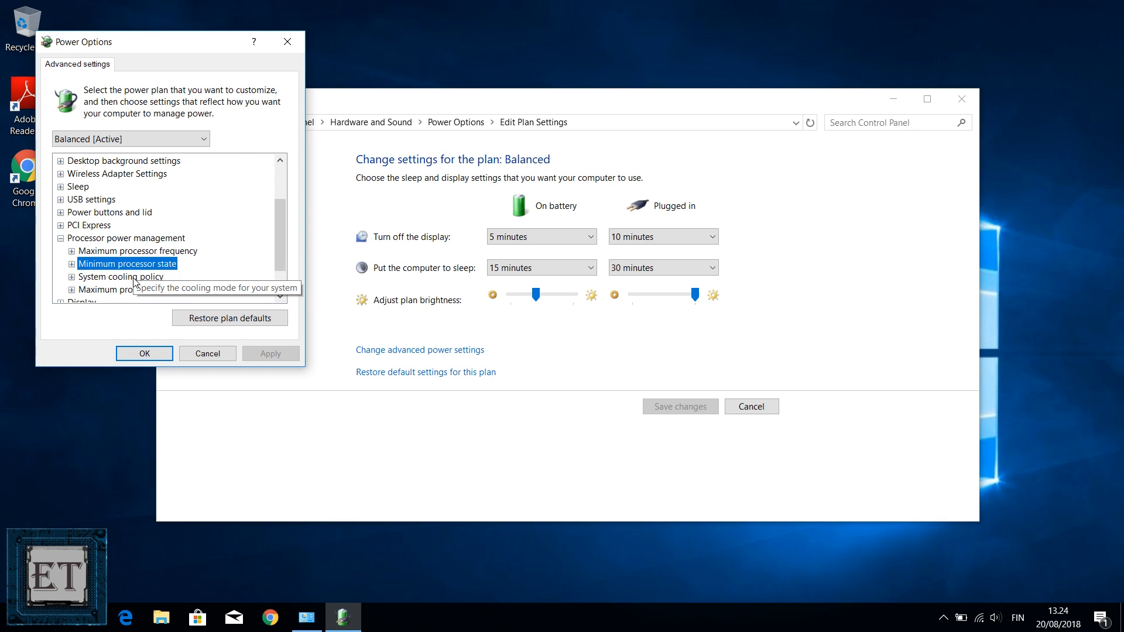
click(135, 277)
click(135, 290)
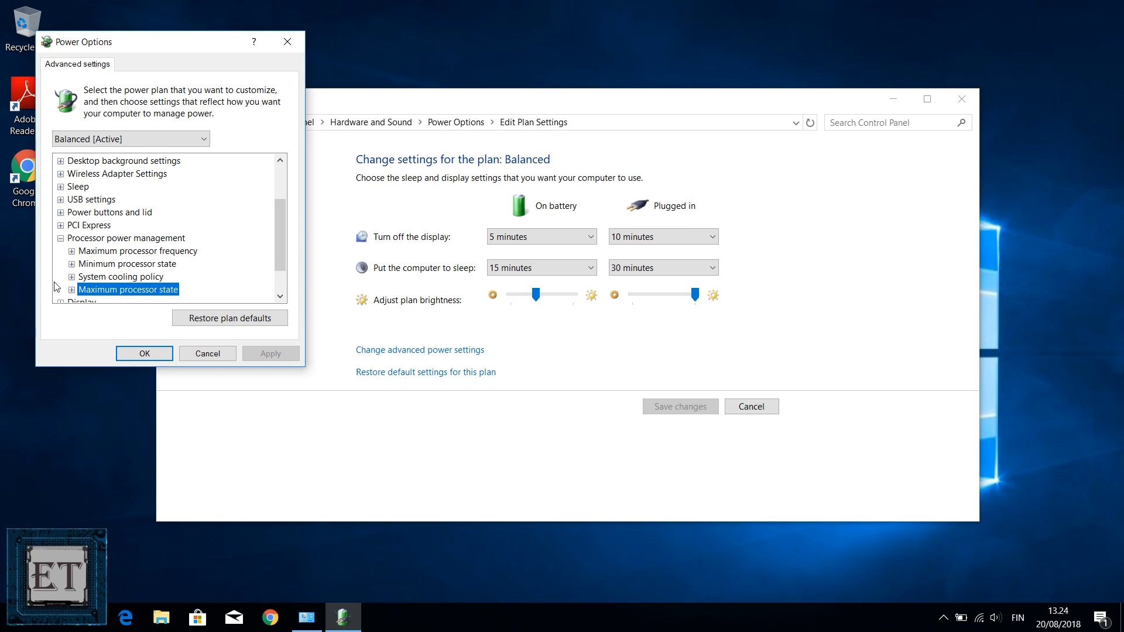
click(72, 264)
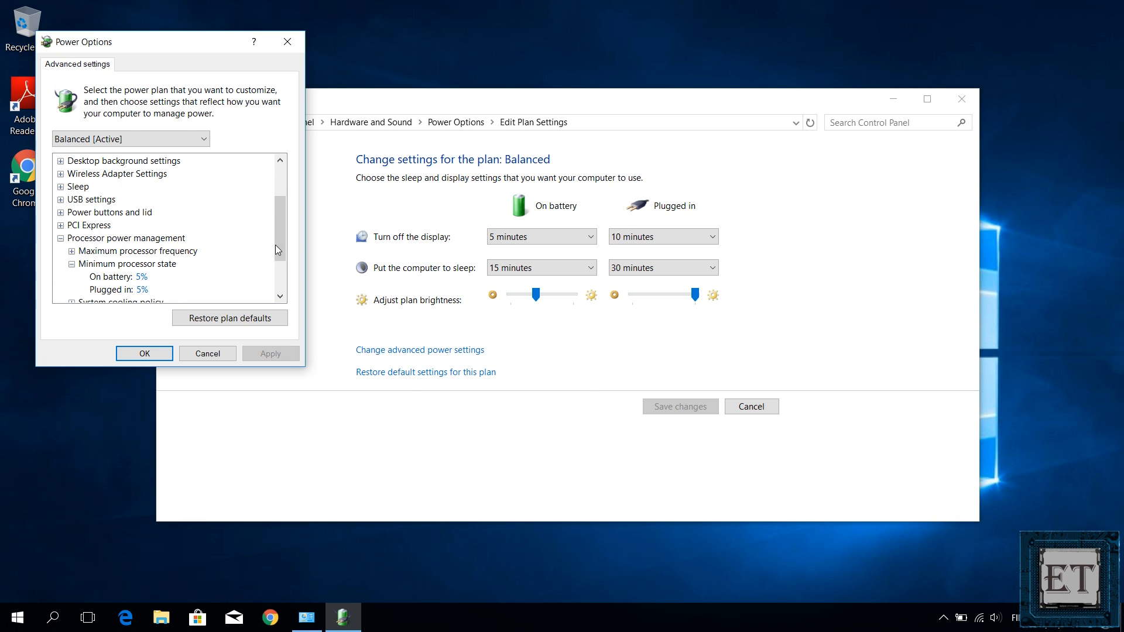
scroll(275, 245, down, 3)
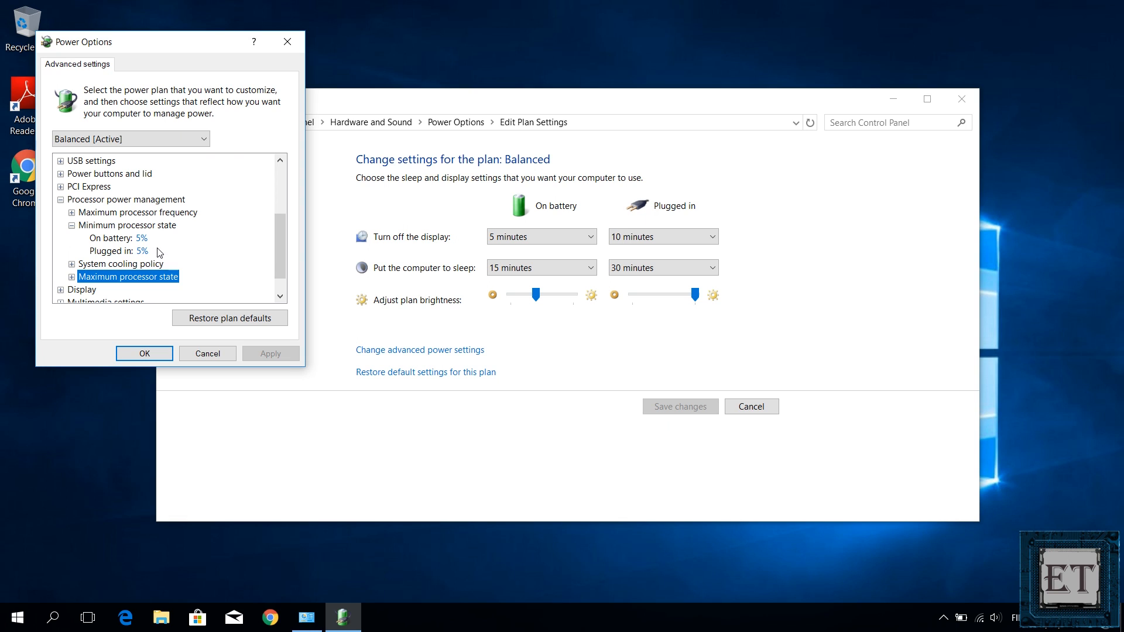
Step: Set Minimum processor state to 2% on battery and 2% plugged in
click(140, 238)
text(2)
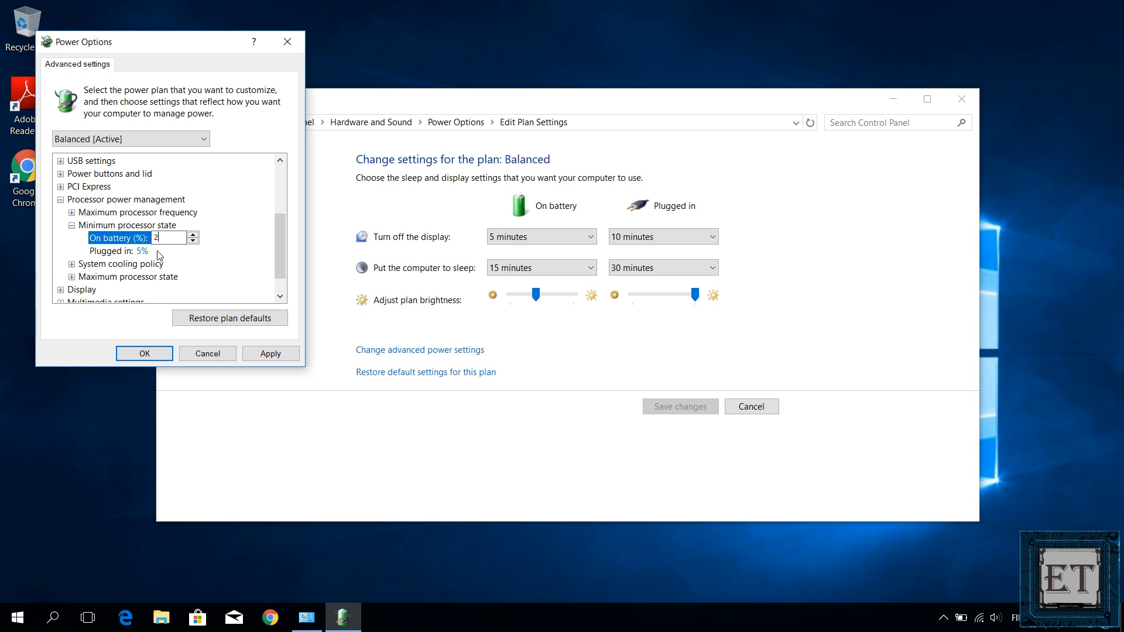
click(143, 251)
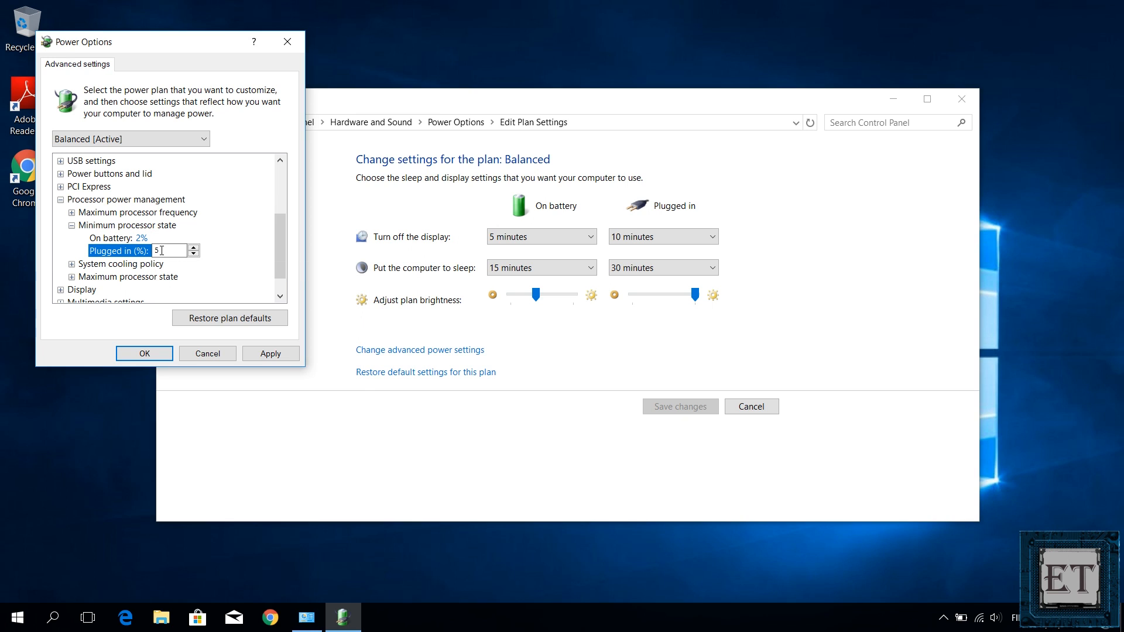
double_click(160, 251)
scroll(279, 239, down, 2)
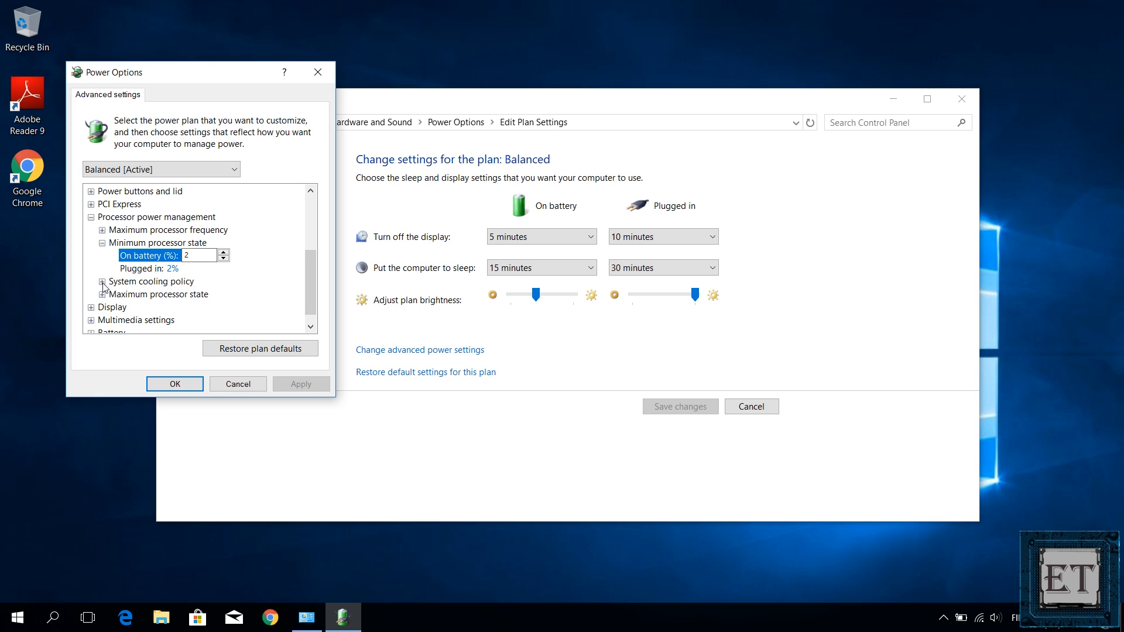
click(102, 282)
Step: Switch the on-battery System cooling policy from Passive to Active
click(181, 295)
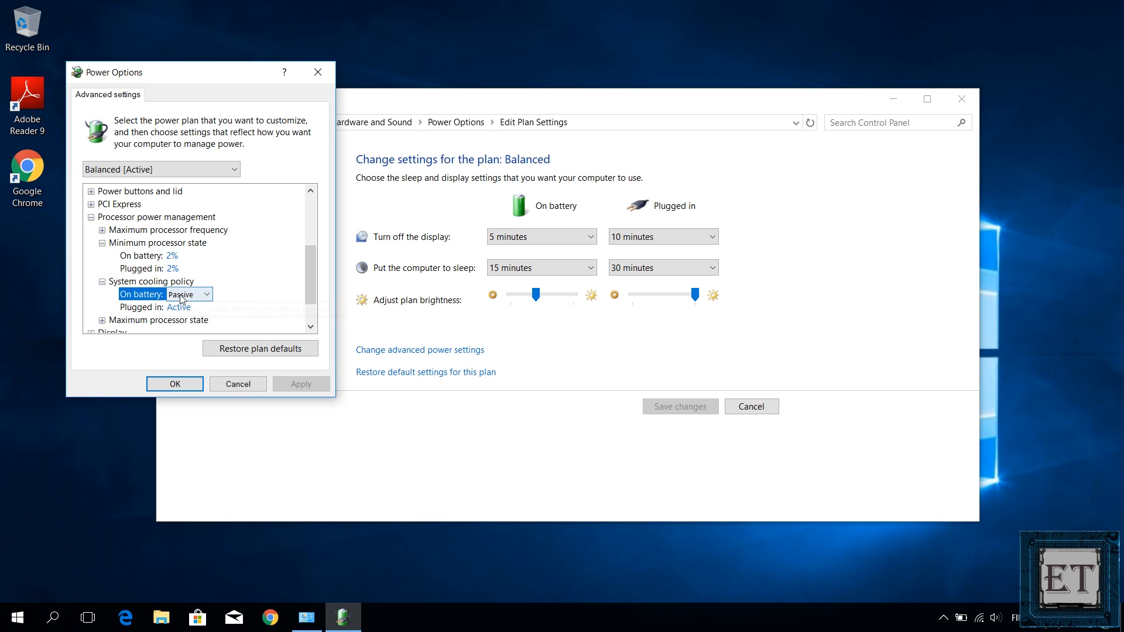
click(209, 297)
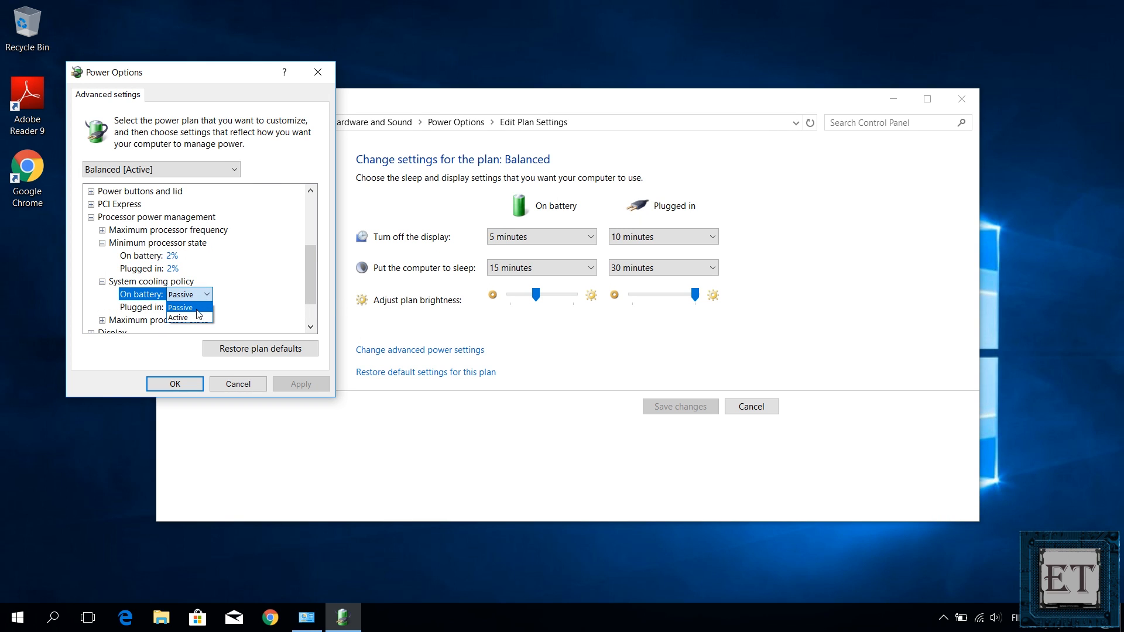
click(185, 317)
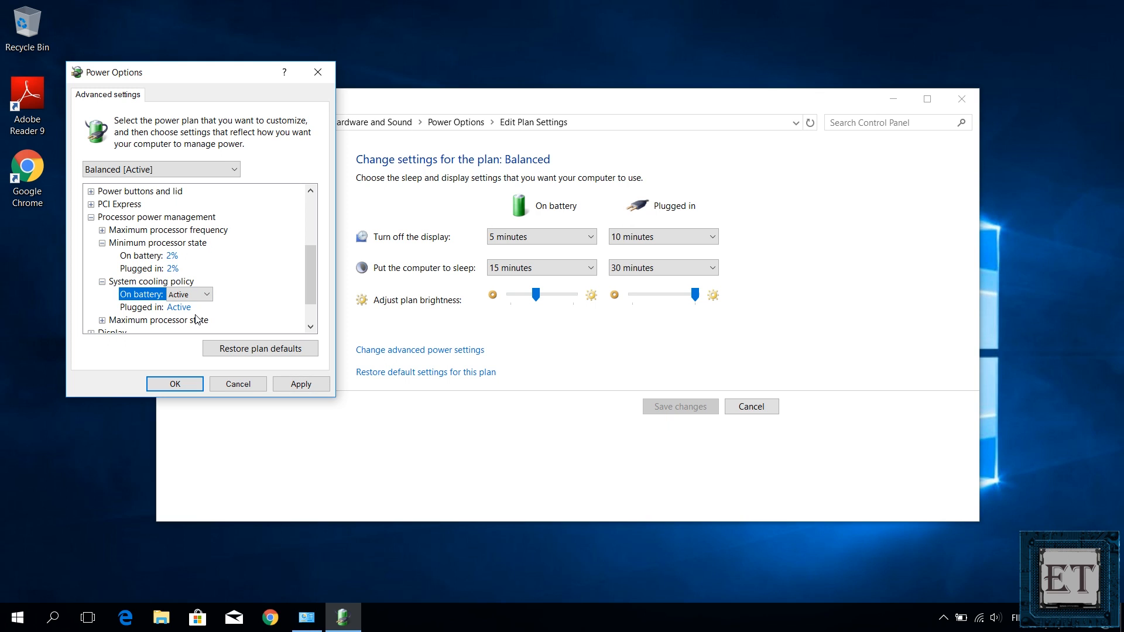
scroll(311, 275, down, 1)
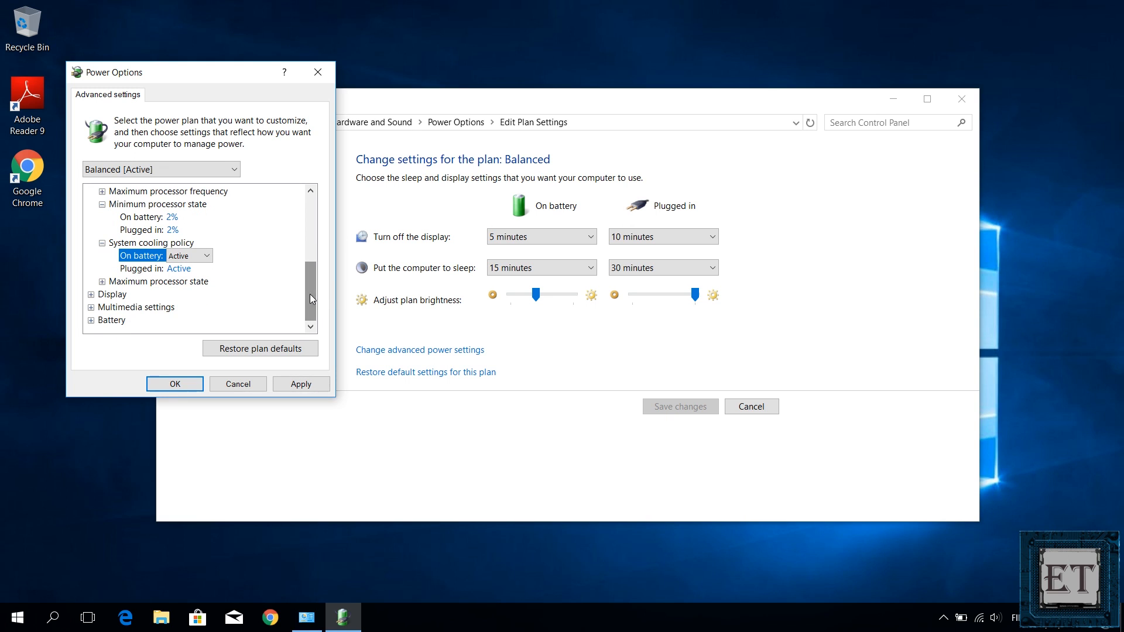
click(102, 281)
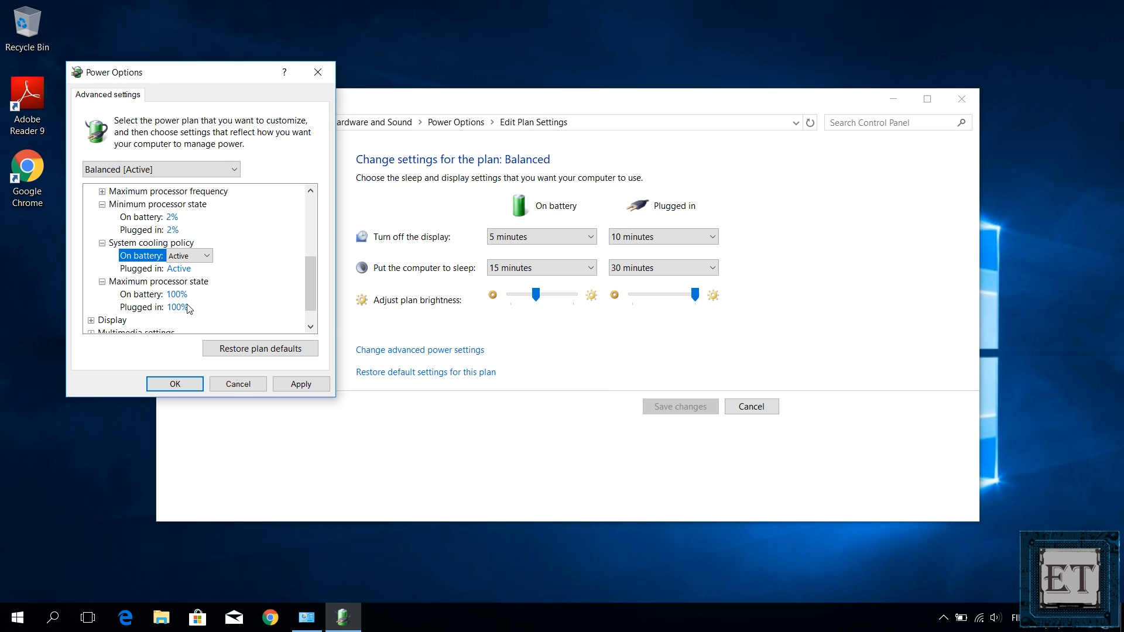
Step: Set Maximum processor state to 70% on battery and 47% plugged in, then confirm with OK
click(149, 294)
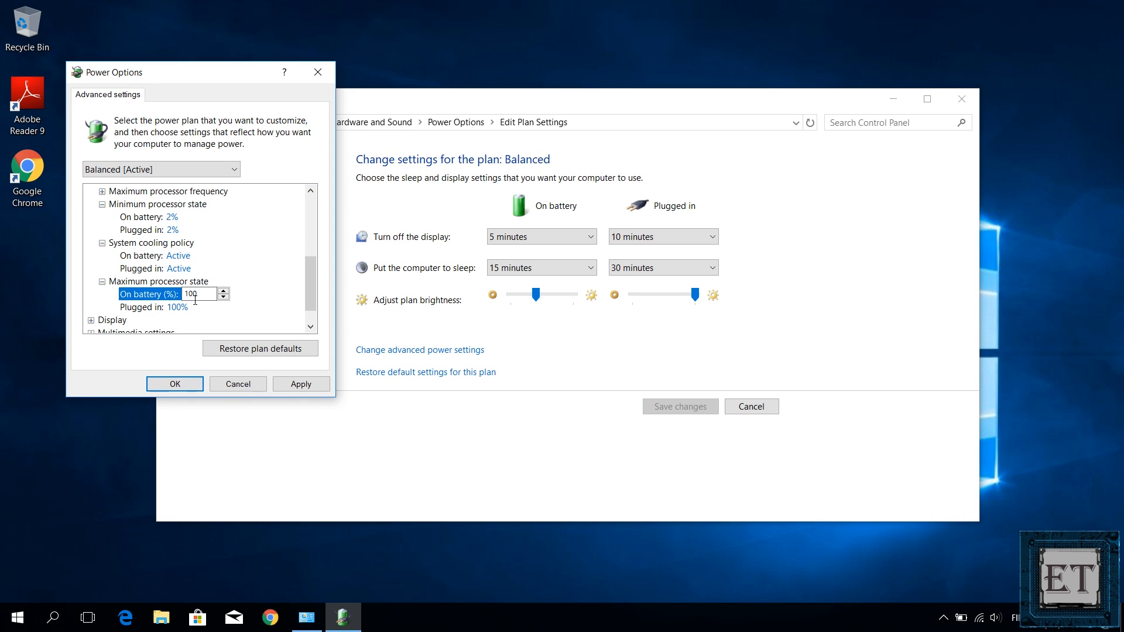
text(70)
click(180, 306)
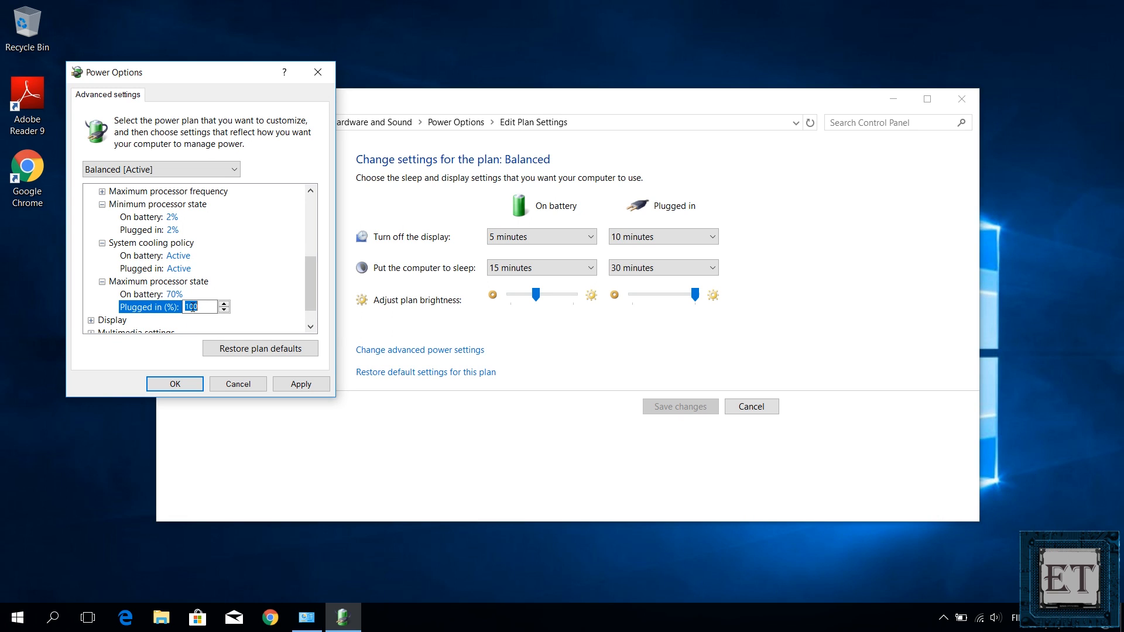
text(7)
key(BackSpace)
key(BackSpace)
text(47)
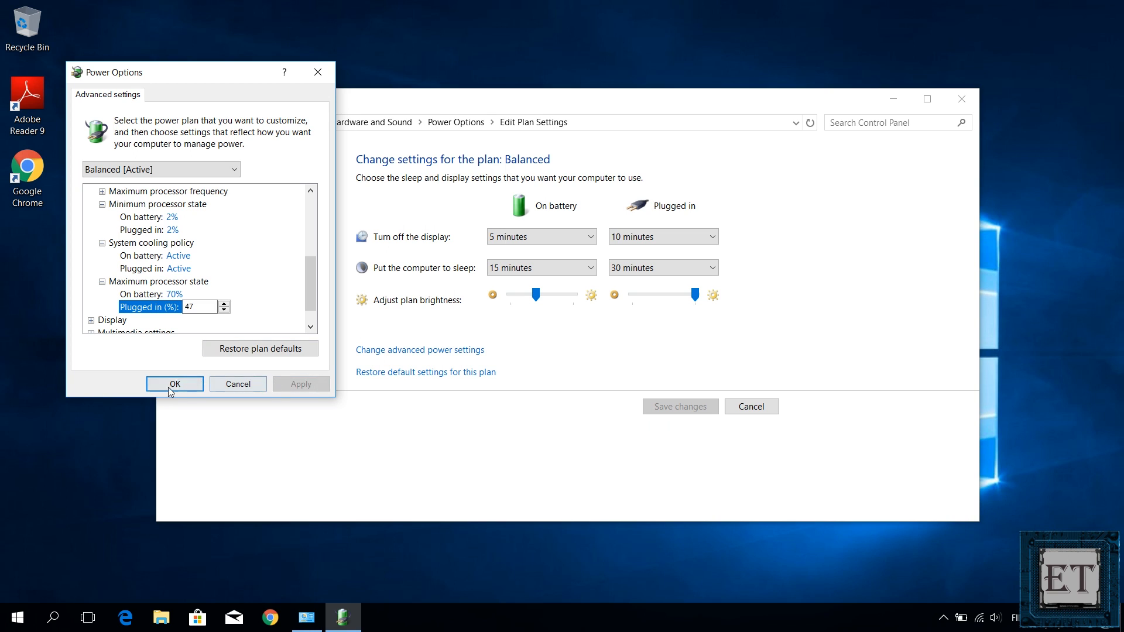
click(175, 384)
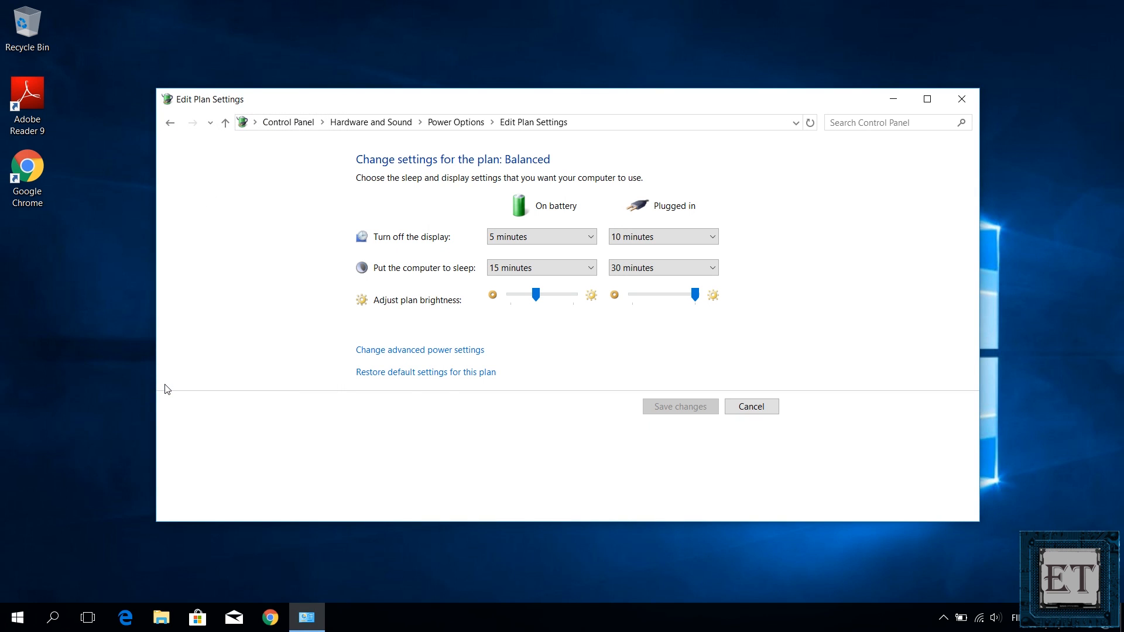
click(965, 99)
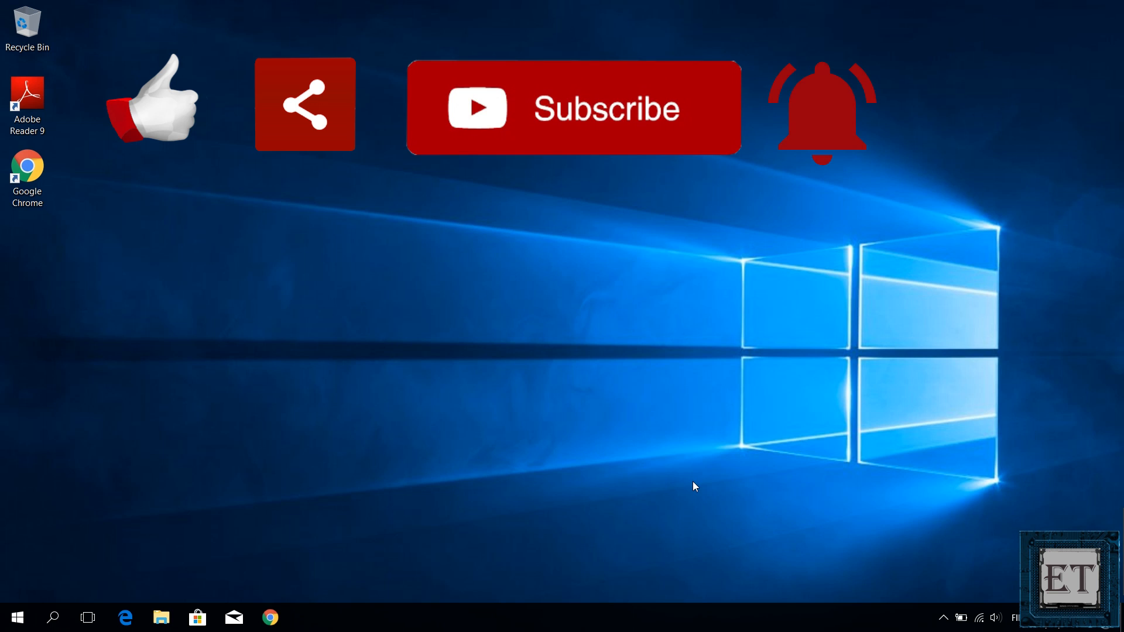
Step: Show the Start menu's power choices: Sleep, Shut down and Restart
click(18, 618)
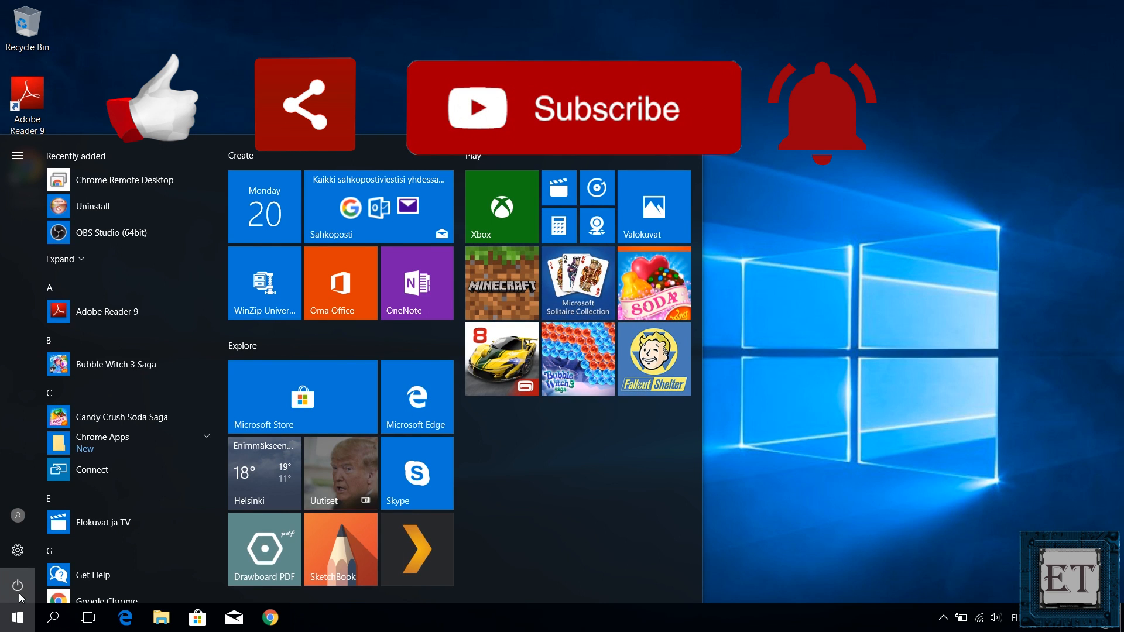
click(18, 586)
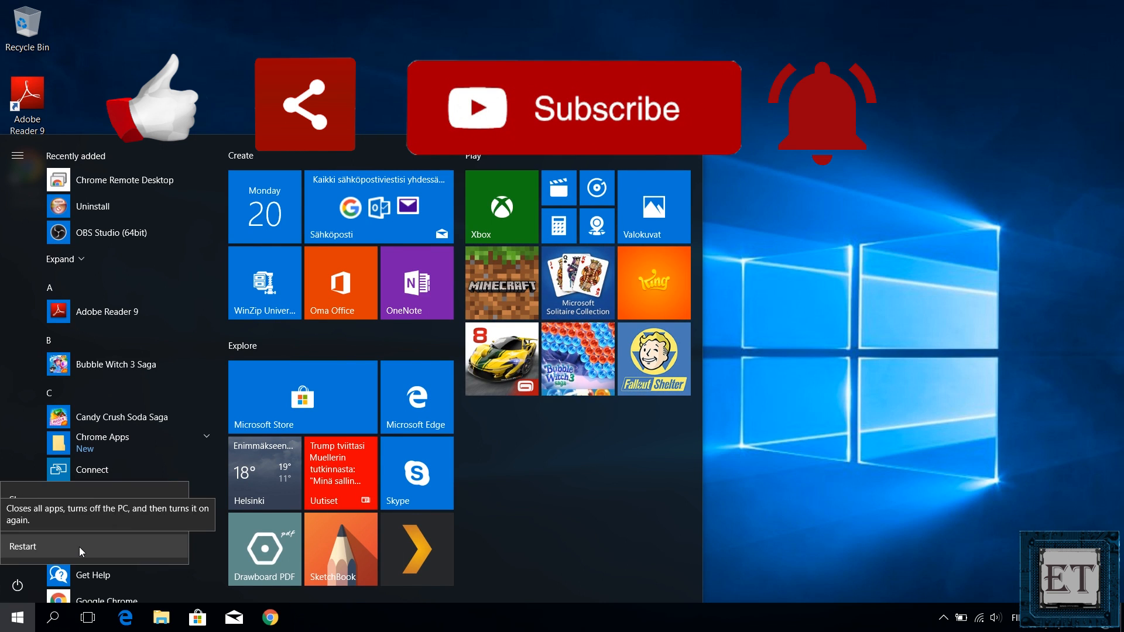